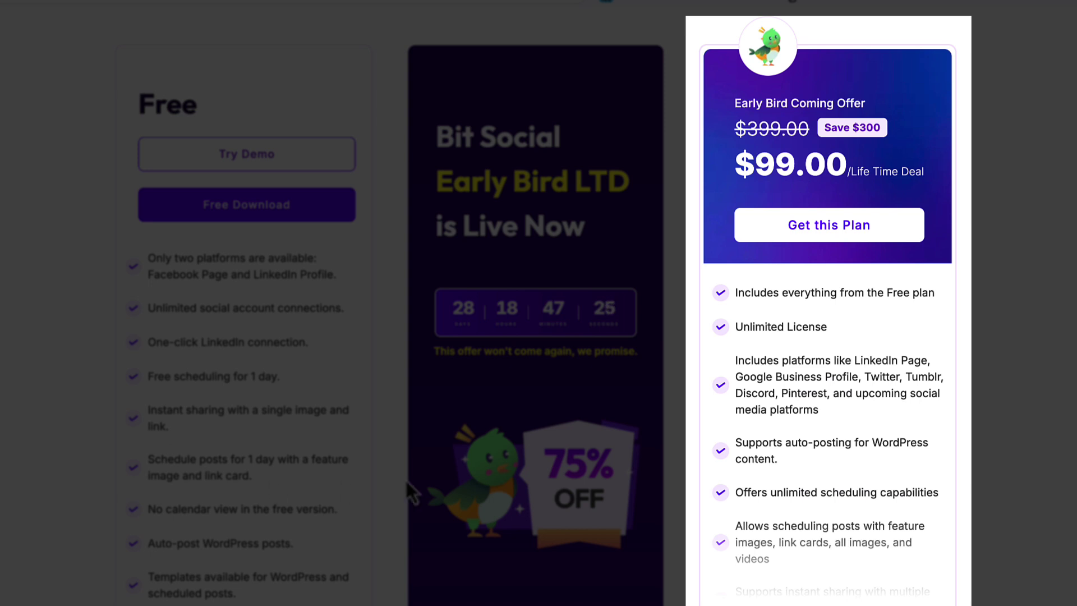
# Step: Examine the features and prices of Bit Social's free plan and its $99 lifetime deal on the pricing page
pyautogui.scroll(-2, 948, 471)
pyautogui.scroll(-2, 944, 467)
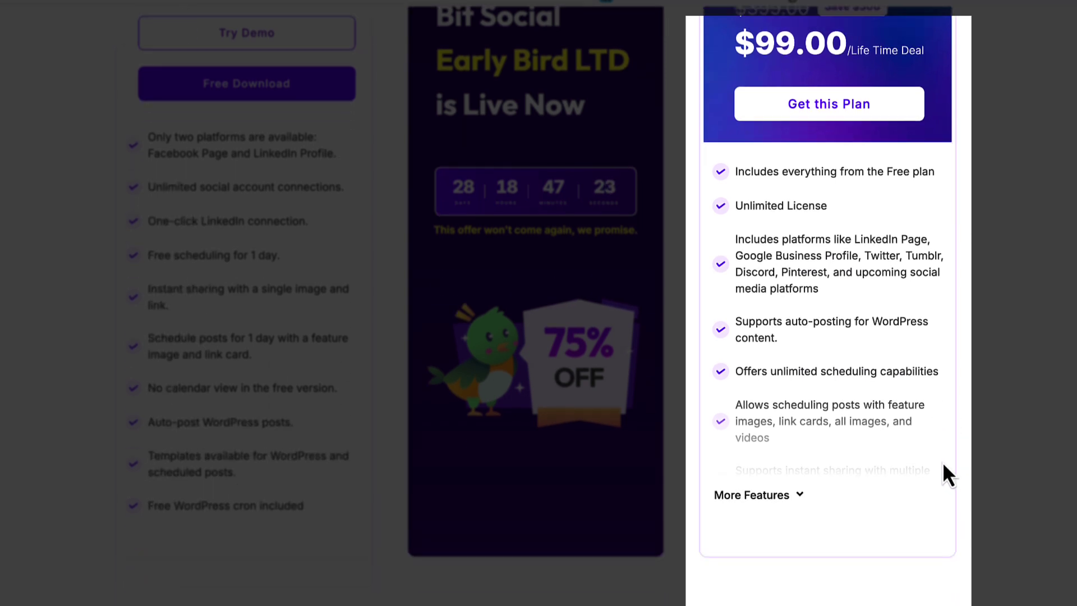
pyautogui.click(796, 477)
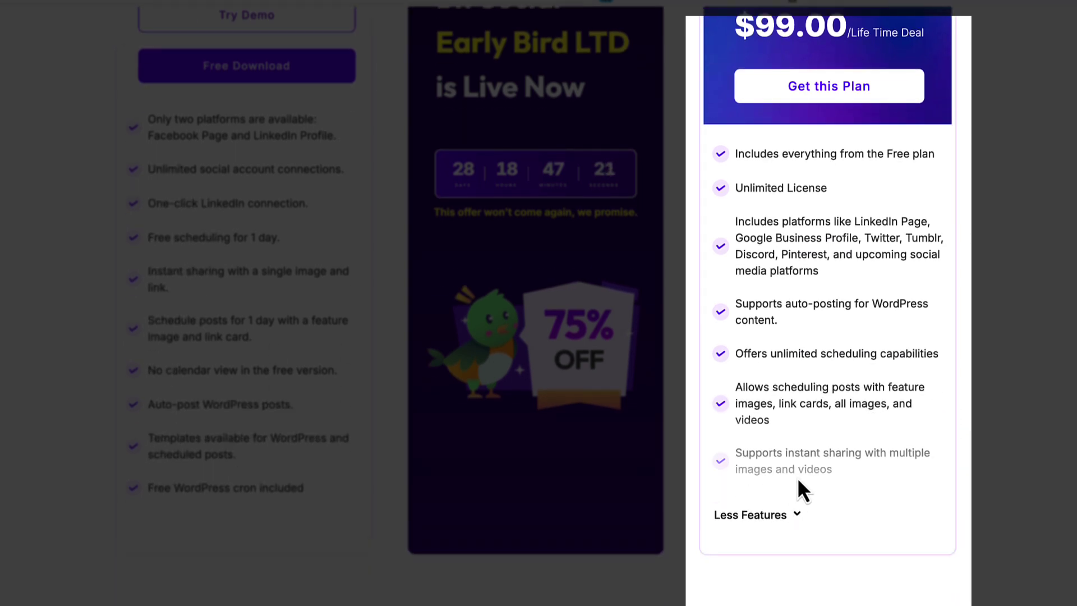
pyautogui.scroll(-5, 880, 437)
pyautogui.scroll(10, 880, 438)
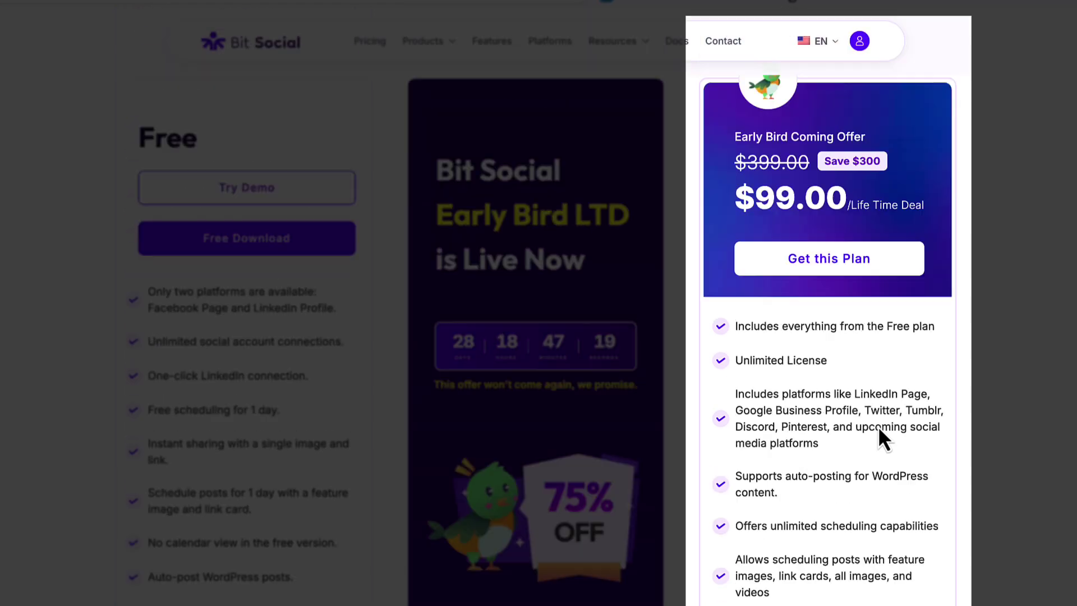
pyautogui.scroll(-4, 880, 437)
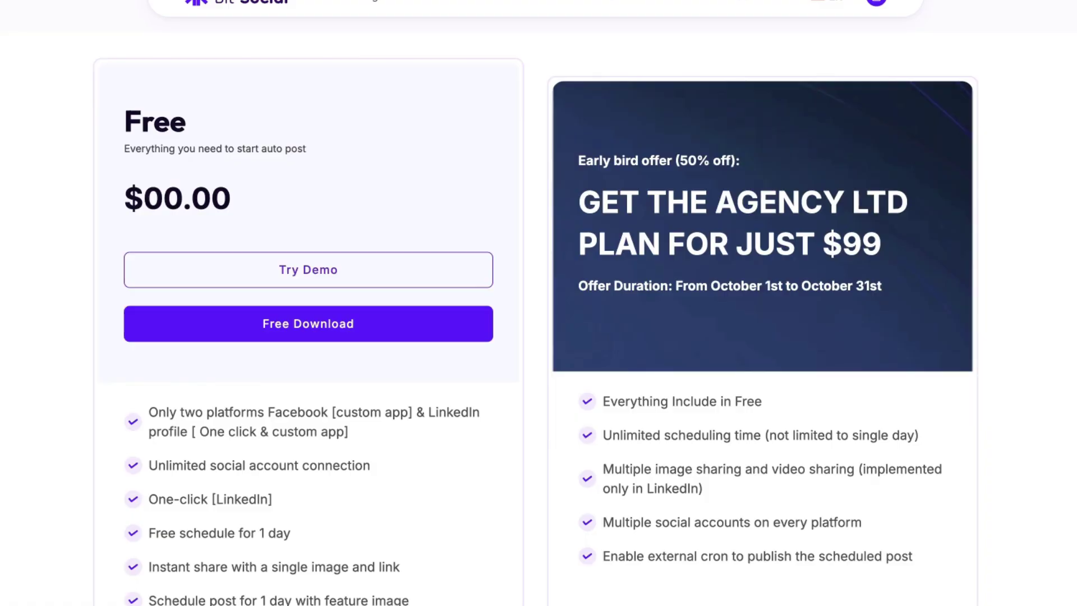
pyautogui.scroll(-3, 538, 303)
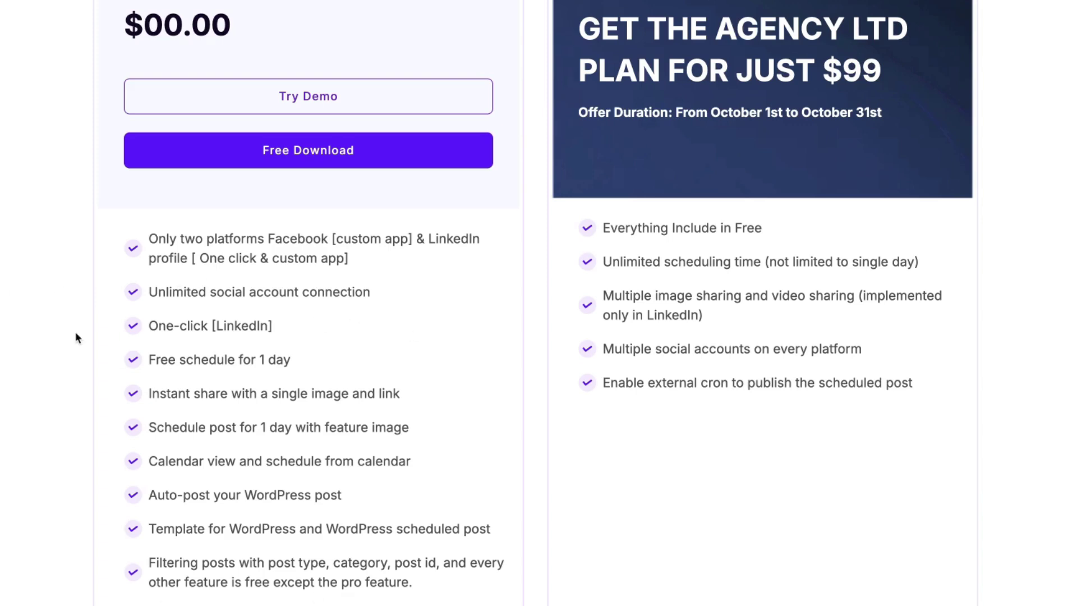
pyautogui.scroll(2, 13, 326)
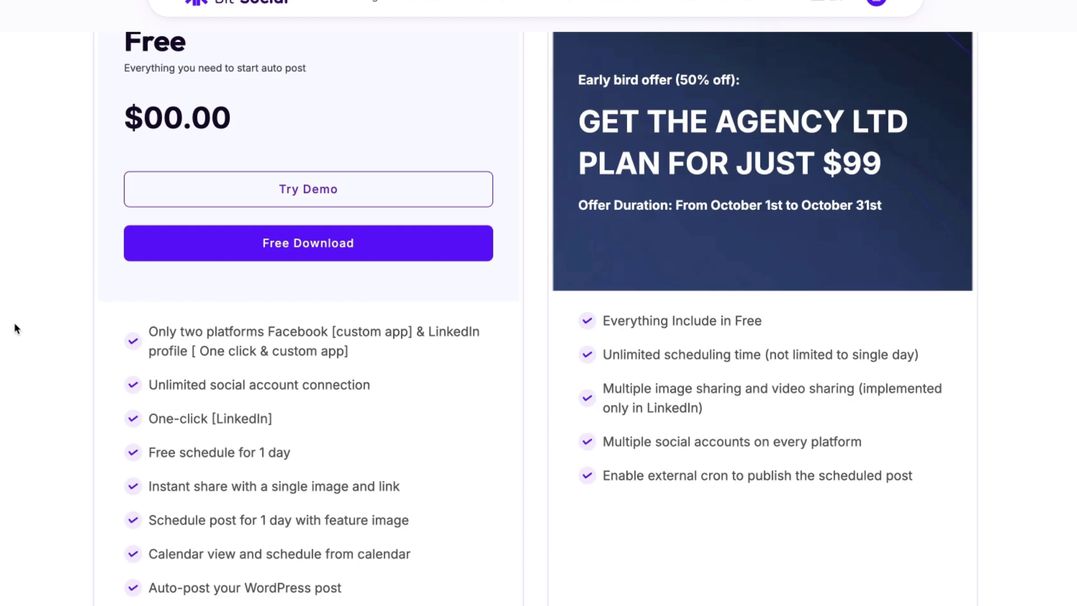
pyautogui.scroll(1, 11, 328)
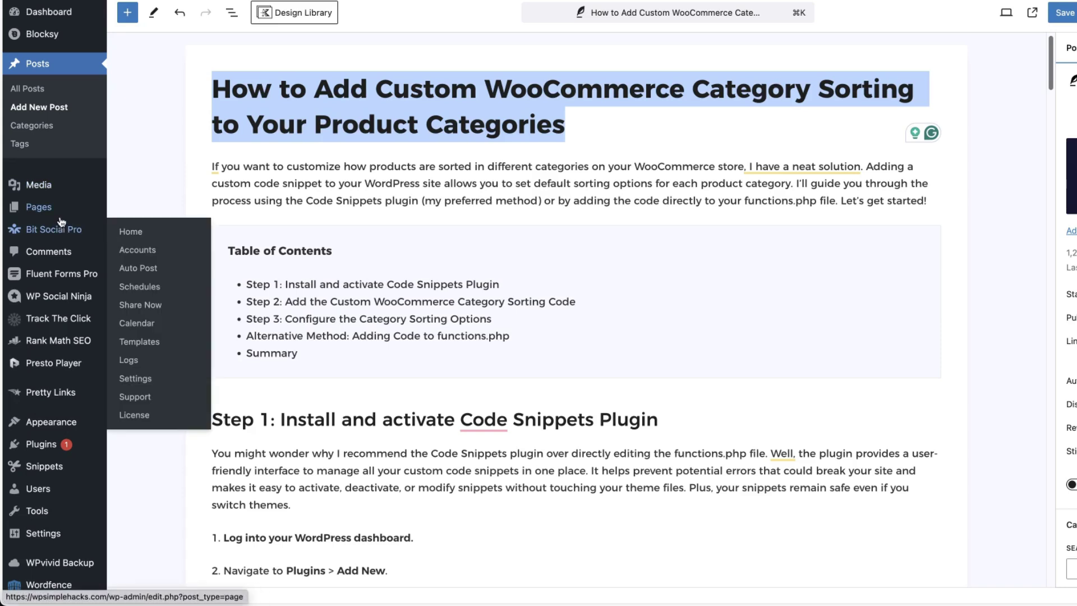
# Step: Open the Bit Social Pro accounts page in WordPress and start connecting an X (Twitter) account through a custom app
pyautogui.moveTo(60, 209)
pyautogui.moveTo(58, 230)
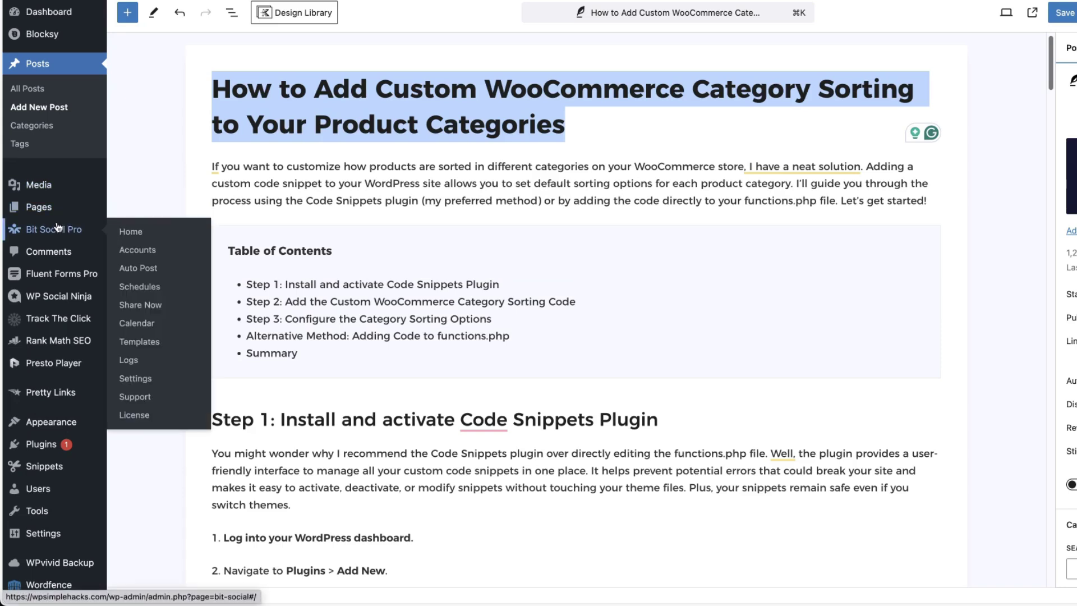
pyautogui.click(138, 251)
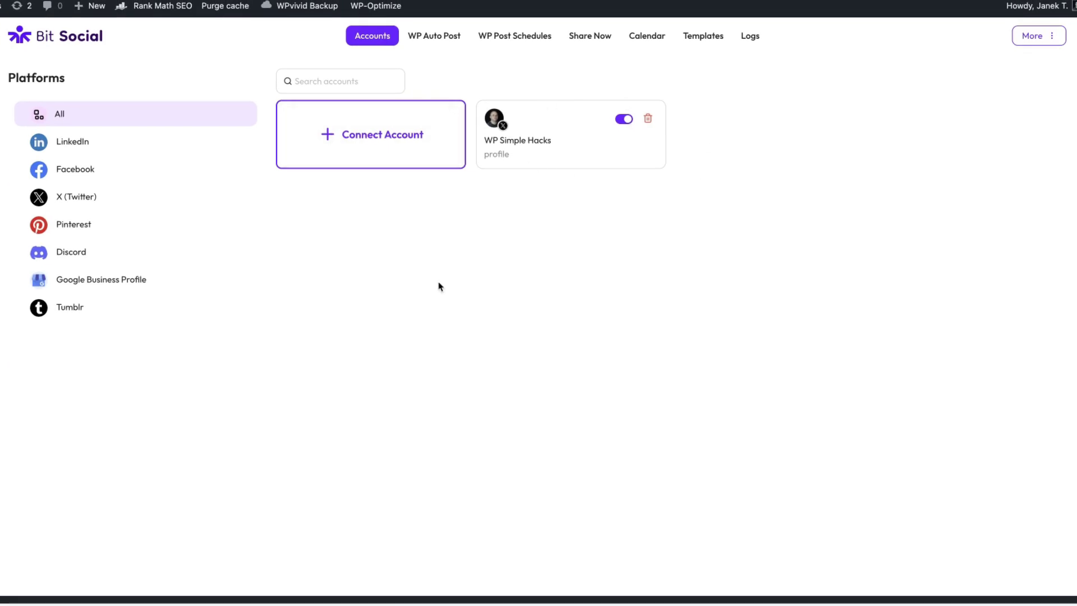
pyautogui.click(361, 135)
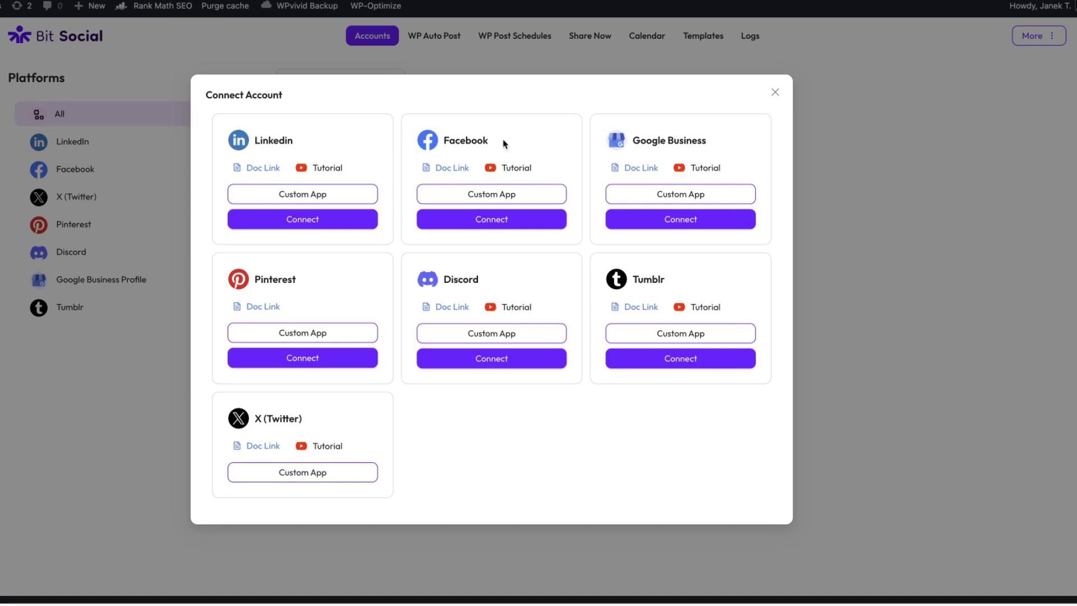
pyautogui.click(562, 465)
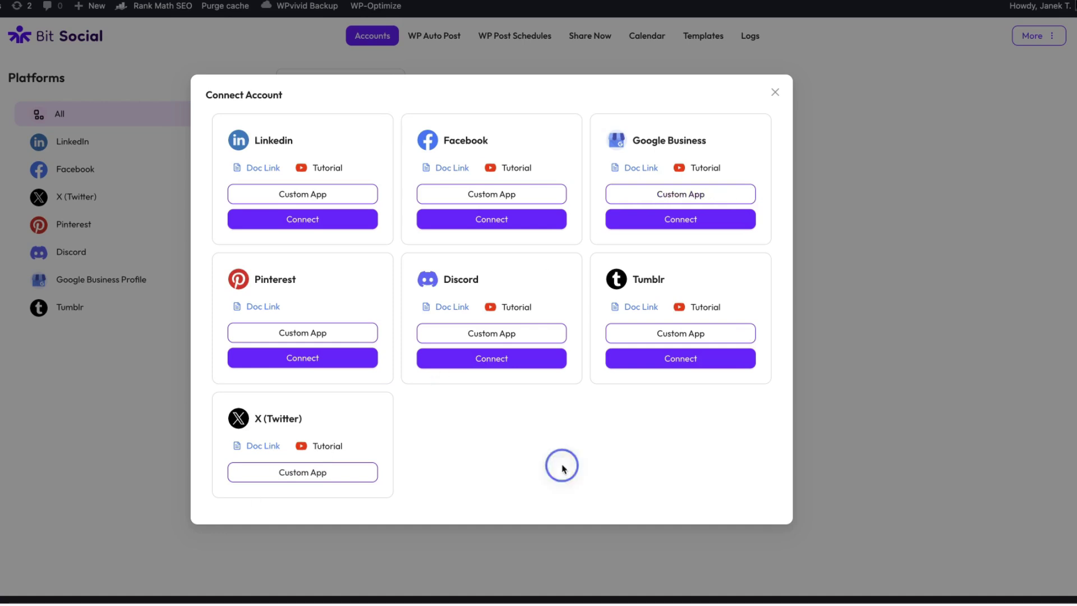
pyautogui.click(303, 477)
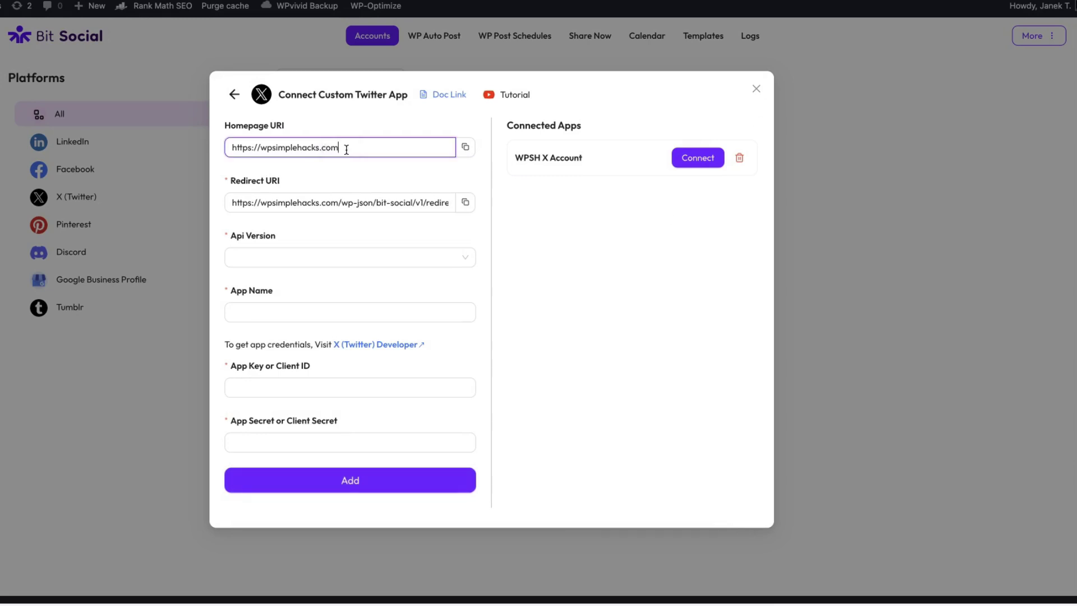
# Step: Fill in the custom X app form with API version v2.0 (media unsupported) and the app name "WPSH Test"
pyautogui.moveTo(344, 146); pyautogui.dragTo(200, 145)
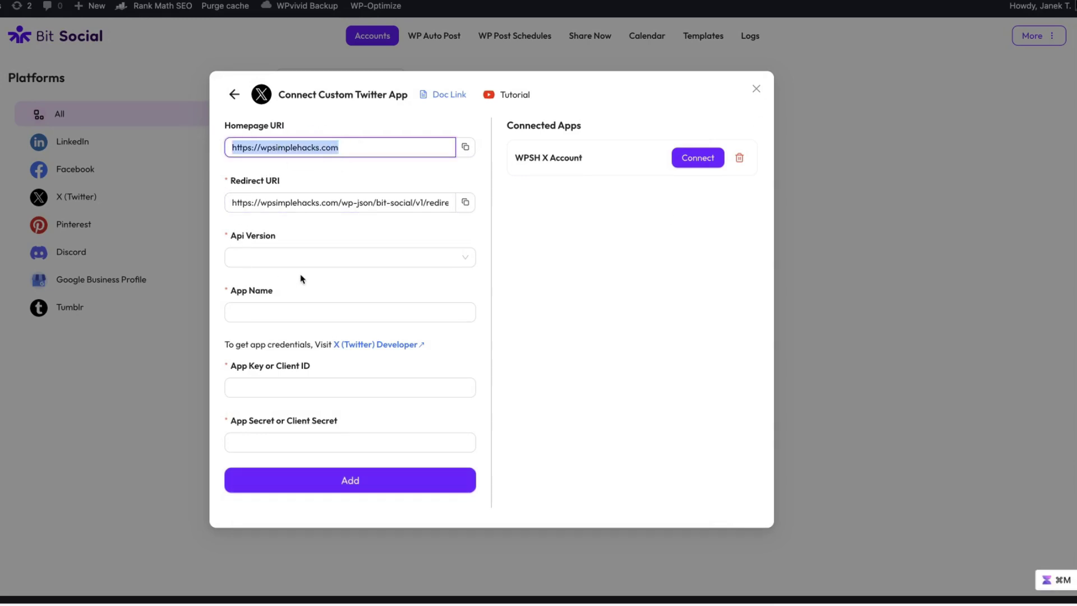
pyautogui.click(272, 258)
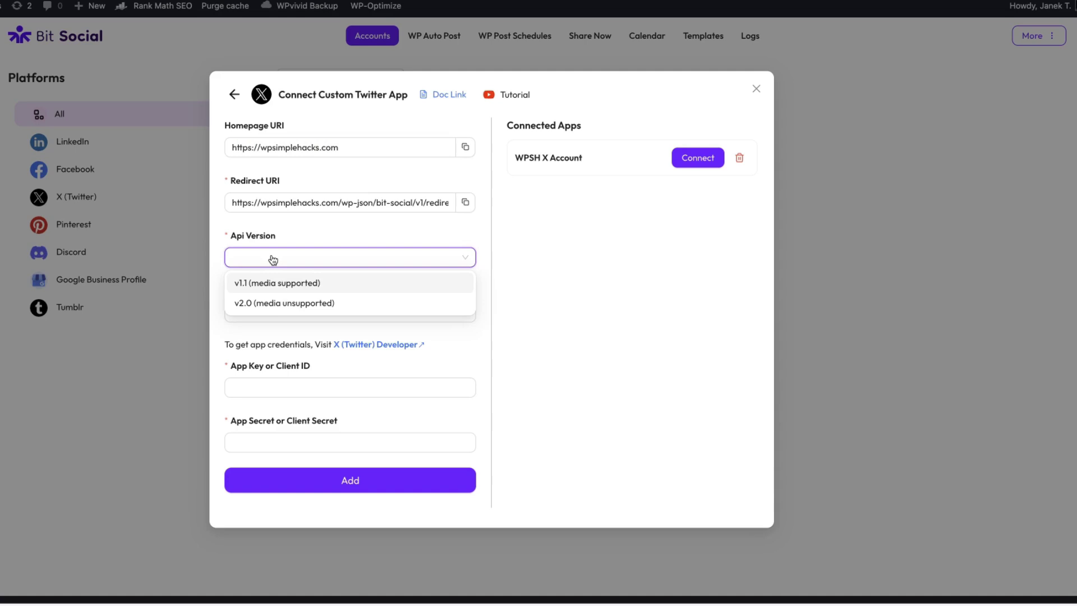
pyautogui.click(253, 303)
pyautogui.click(327, 312)
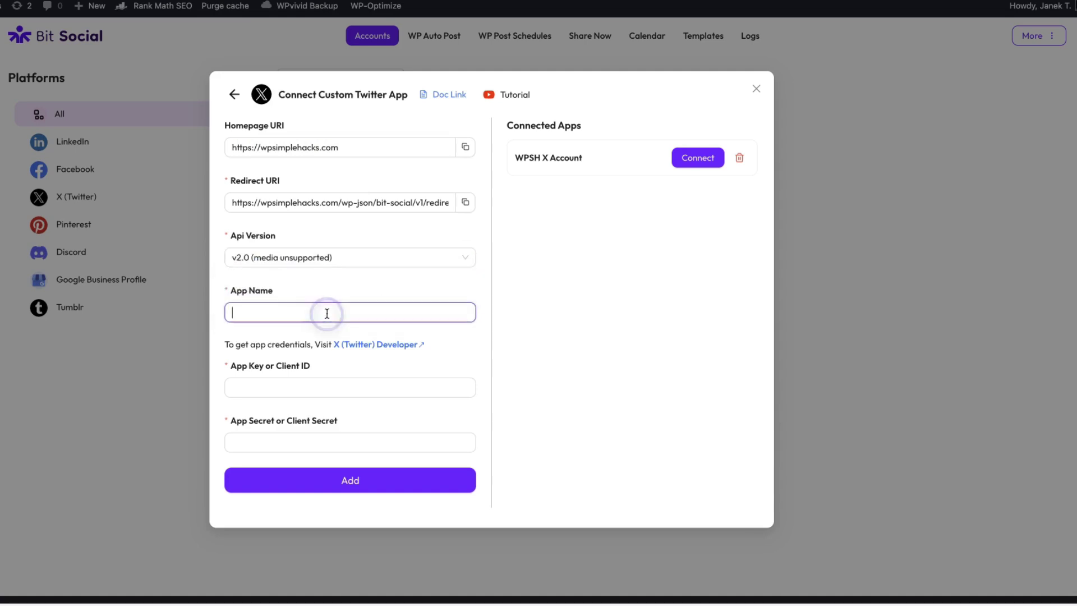
pyautogui.write('WPSH Test')
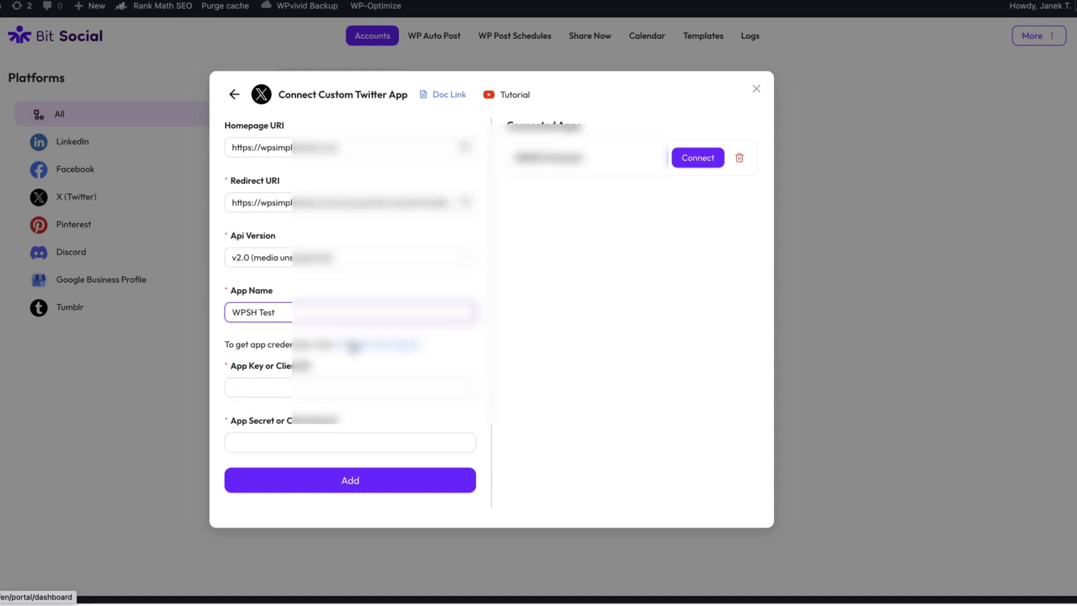
# Step: View the WPSH app's keys and tokens in the X Developer Portal, and connect the existing WPSH X Account in Bit Social
pyautogui.click(353, 346)
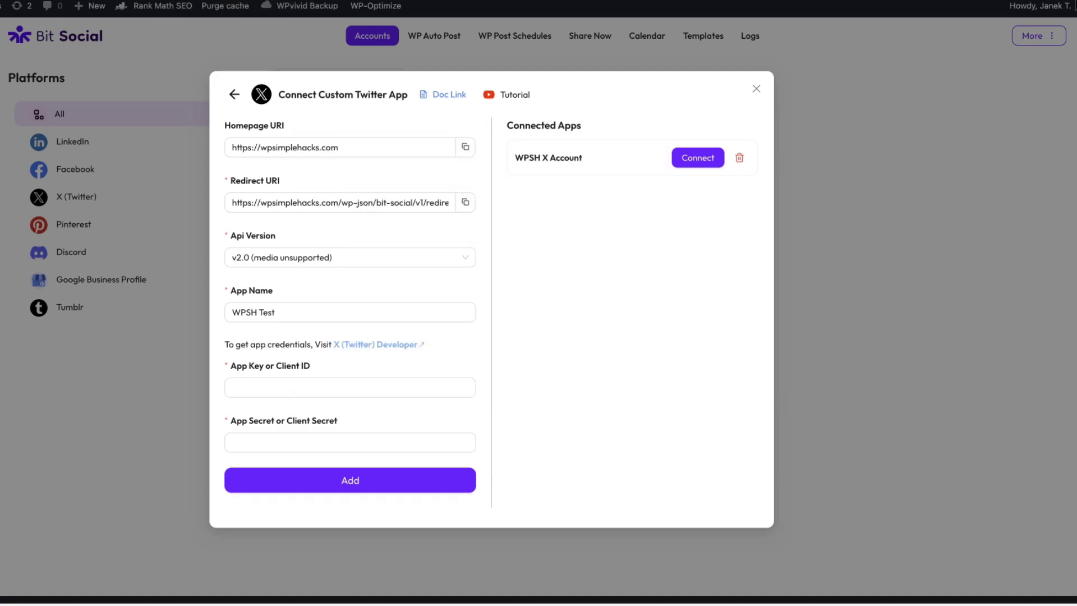
pyautogui.click(254, 145)
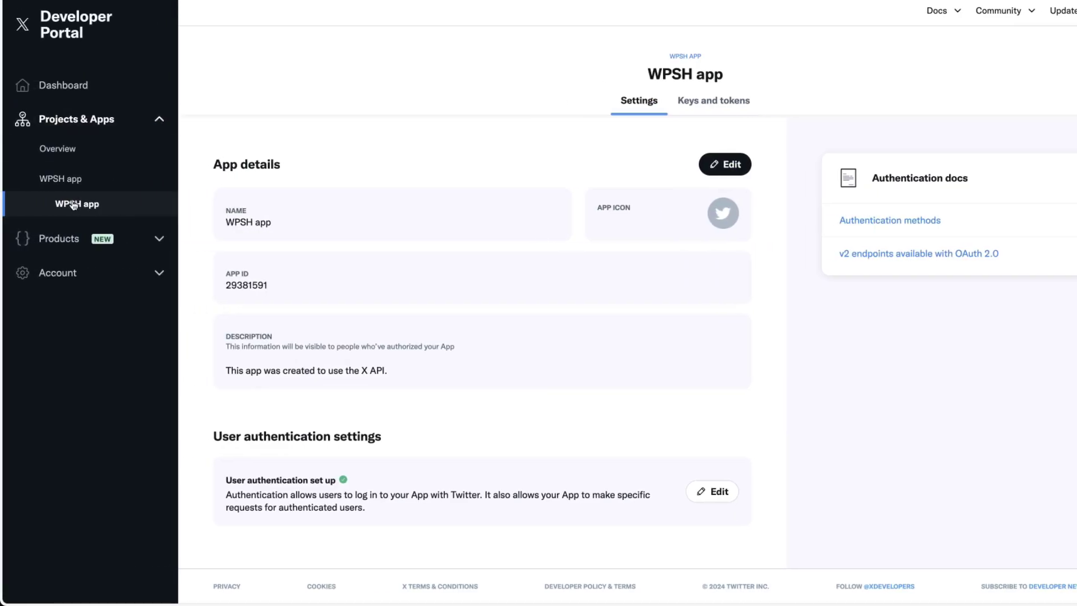
pyautogui.click(718, 105)
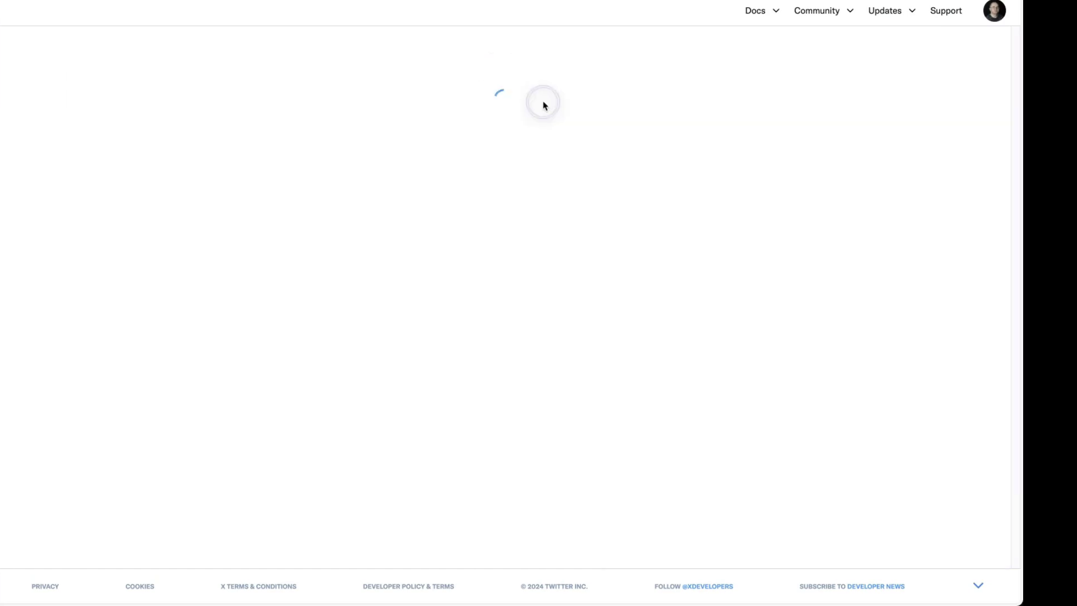
pyautogui.scroll(-2, 344, 250)
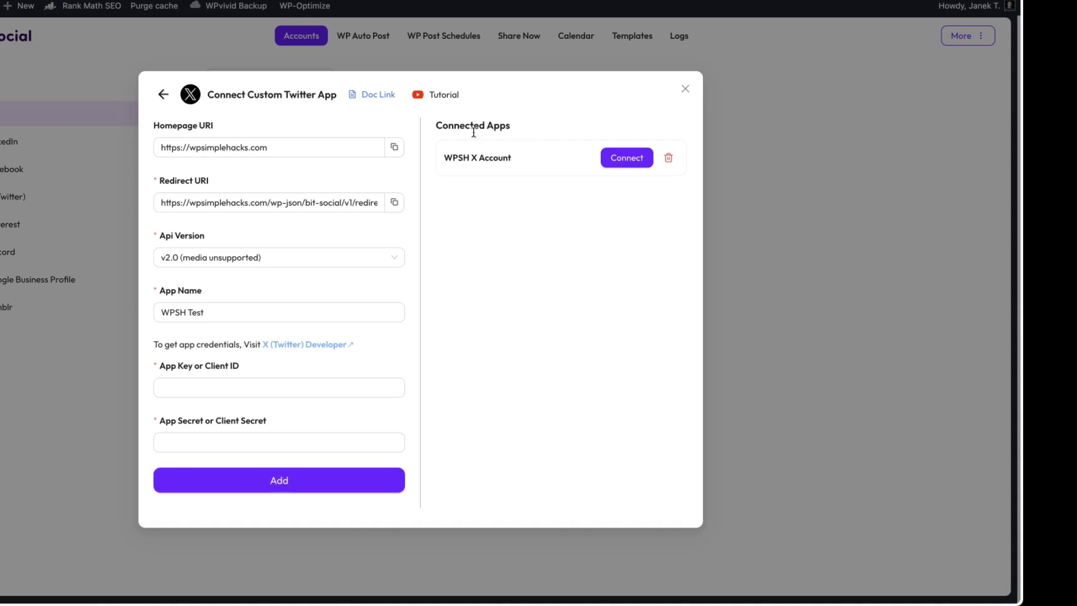
pyautogui.click(632, 164)
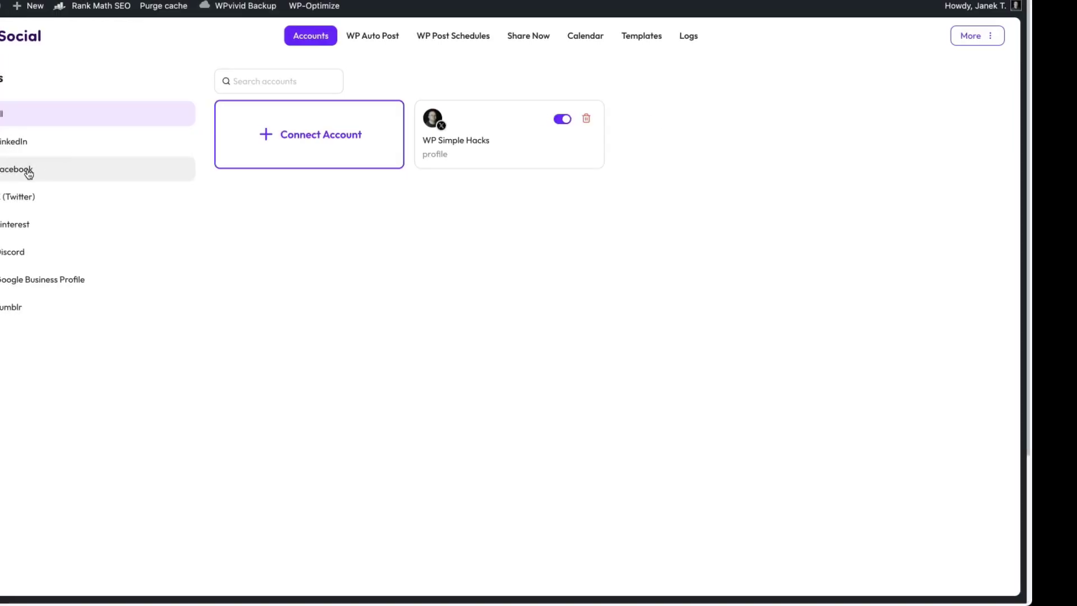
# Step: Start connecting a Facebook account with the automatic method, and cancel at the Facebook reconnection prompt
pyautogui.click(95, 174)
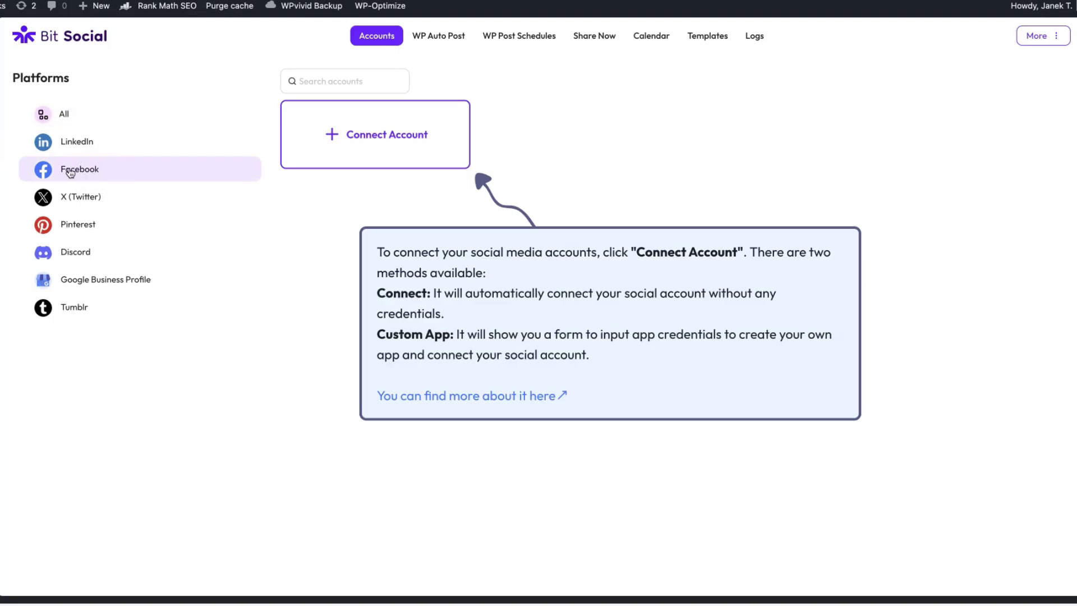
pyautogui.click(375, 138)
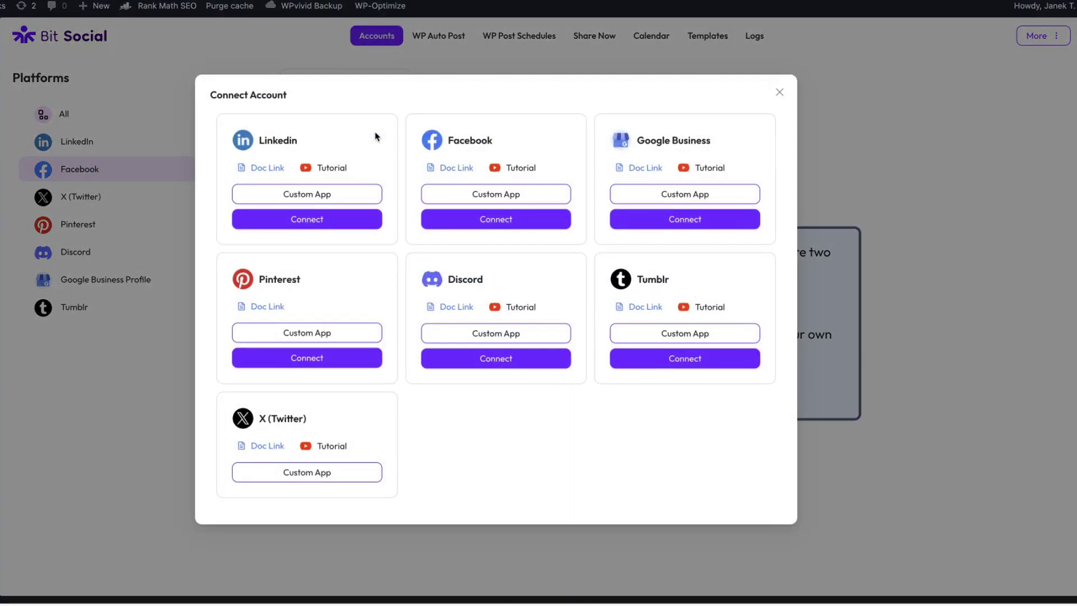
pyautogui.click(487, 222)
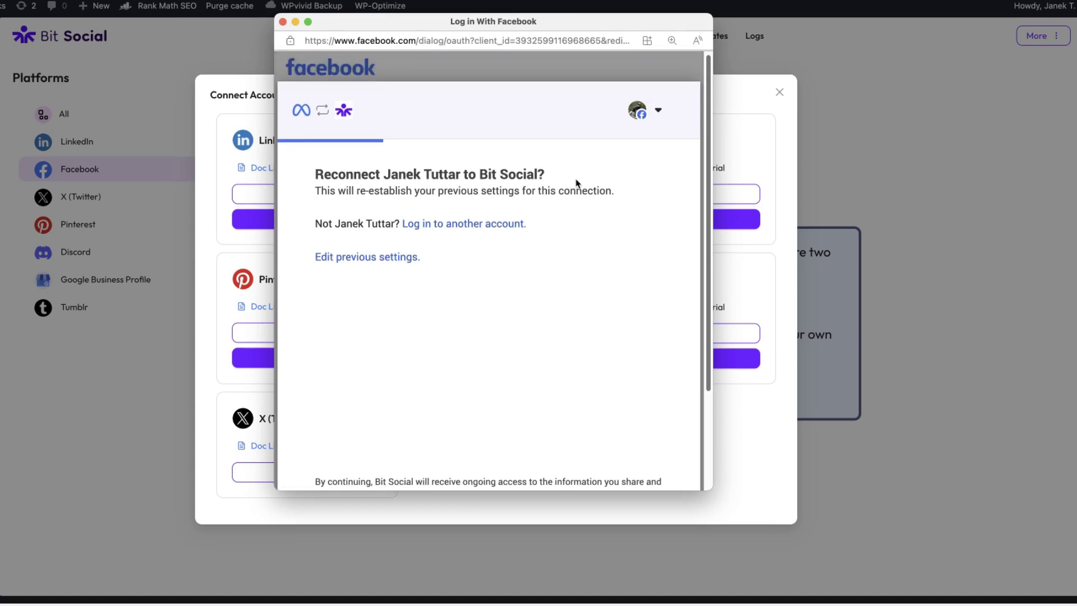
pyautogui.scroll(-1, 576, 183)
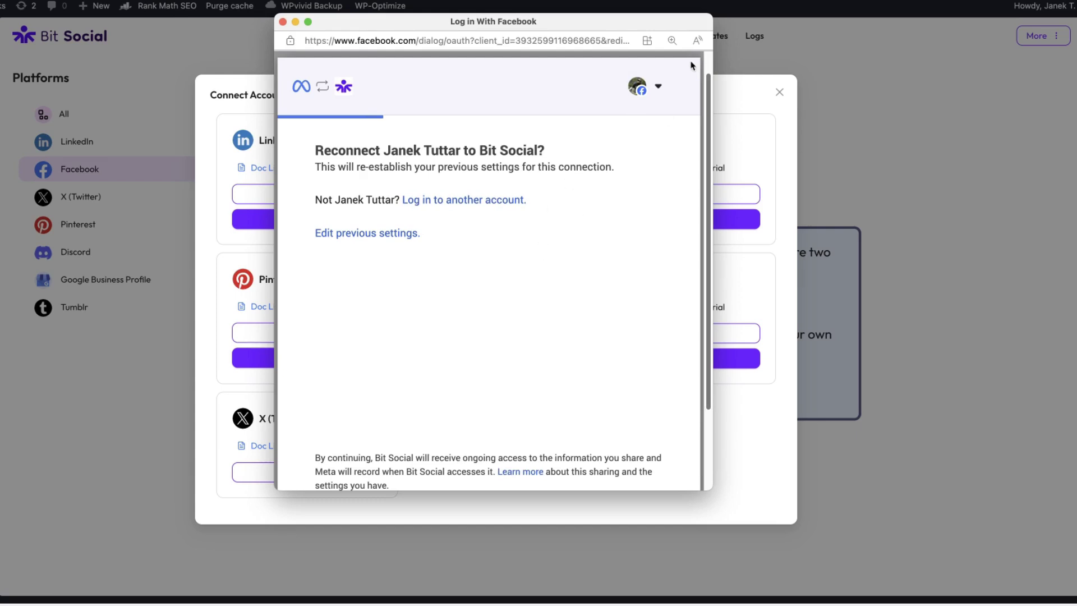
pyautogui.click(283, 22)
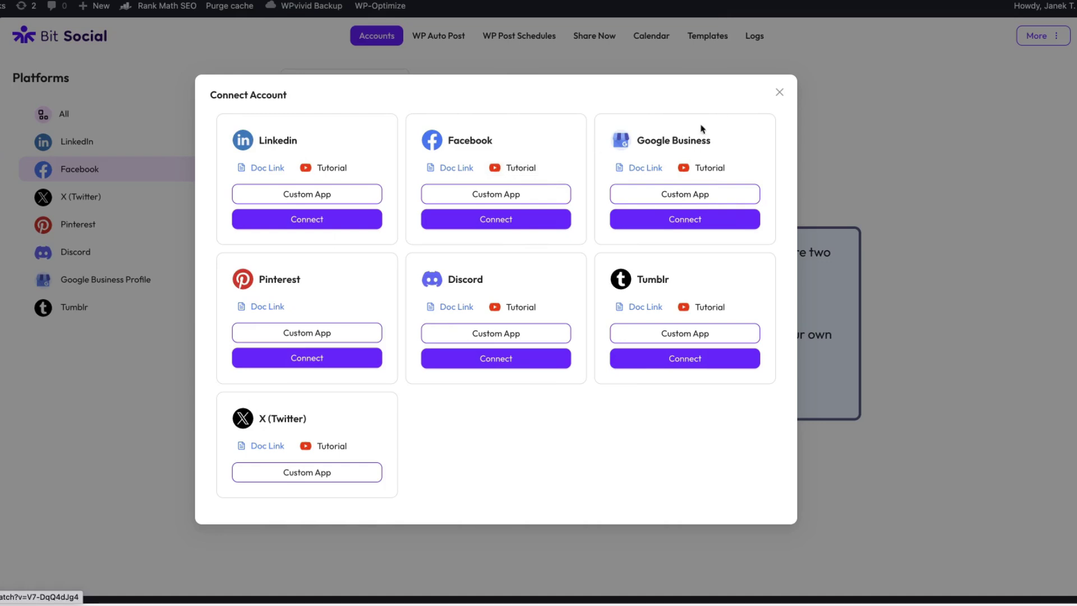
pyautogui.click(779, 92)
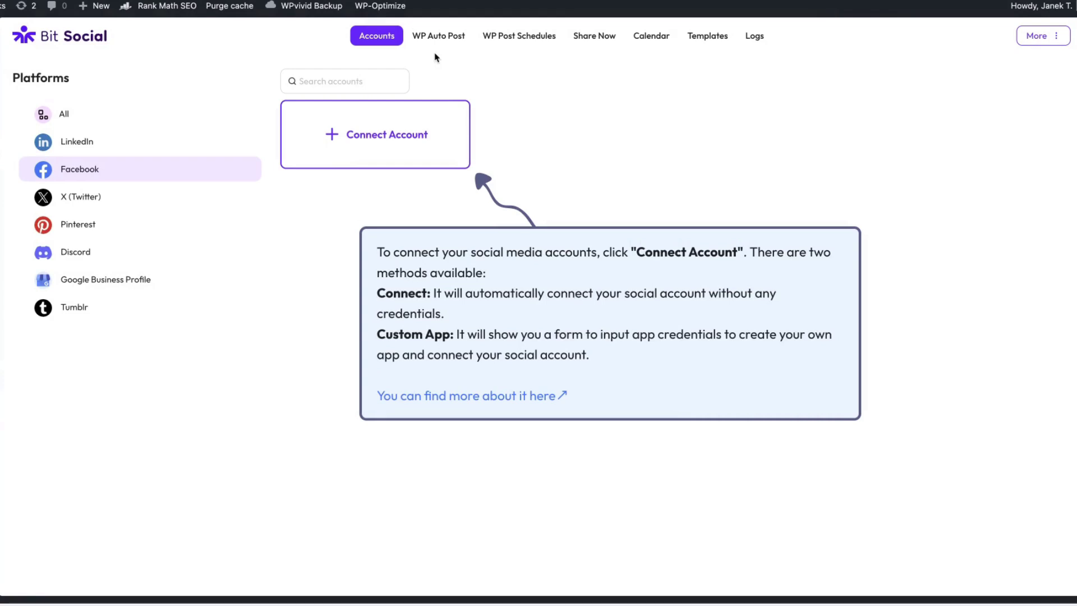
# Step: In the WP Auto Post settings, deselect all accounts and turn off automatic post sharing
pyautogui.click(446, 35)
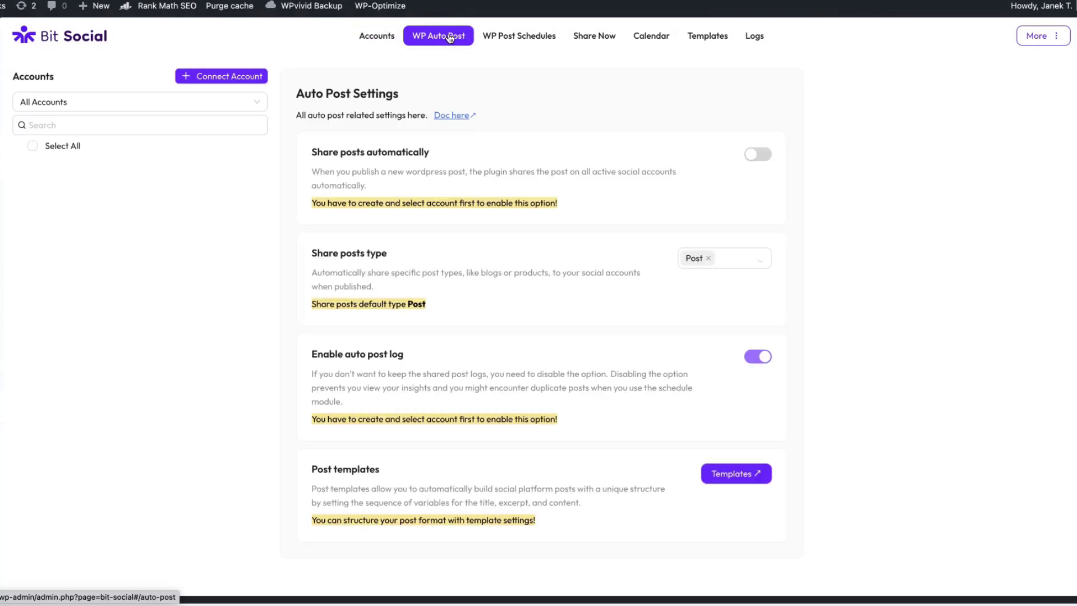
pyautogui.click(54, 123)
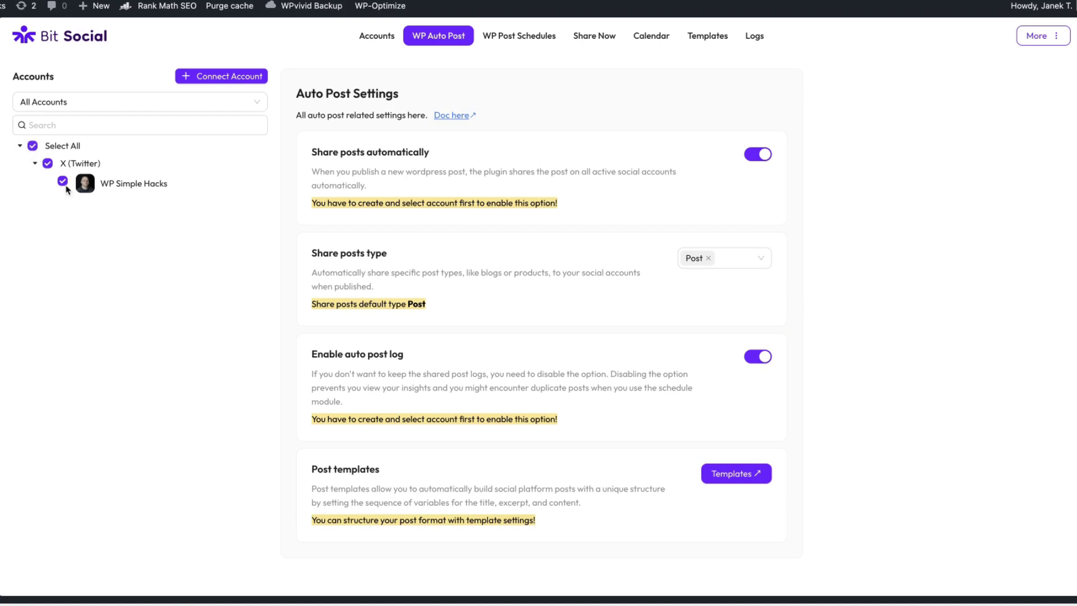
pyautogui.click(33, 147)
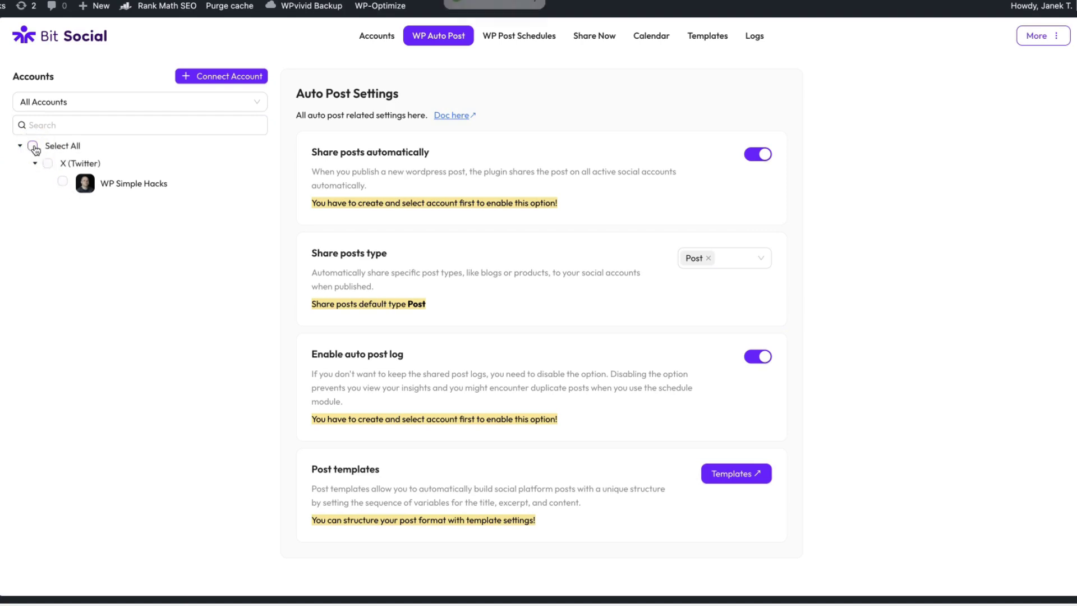
pyautogui.click(757, 153)
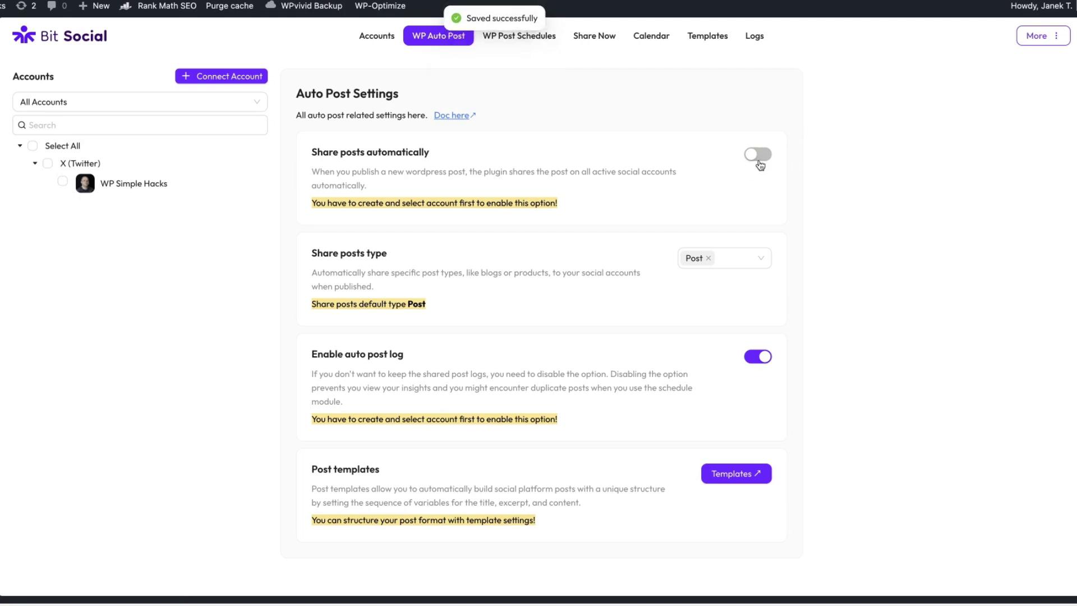
pyautogui.click(759, 162)
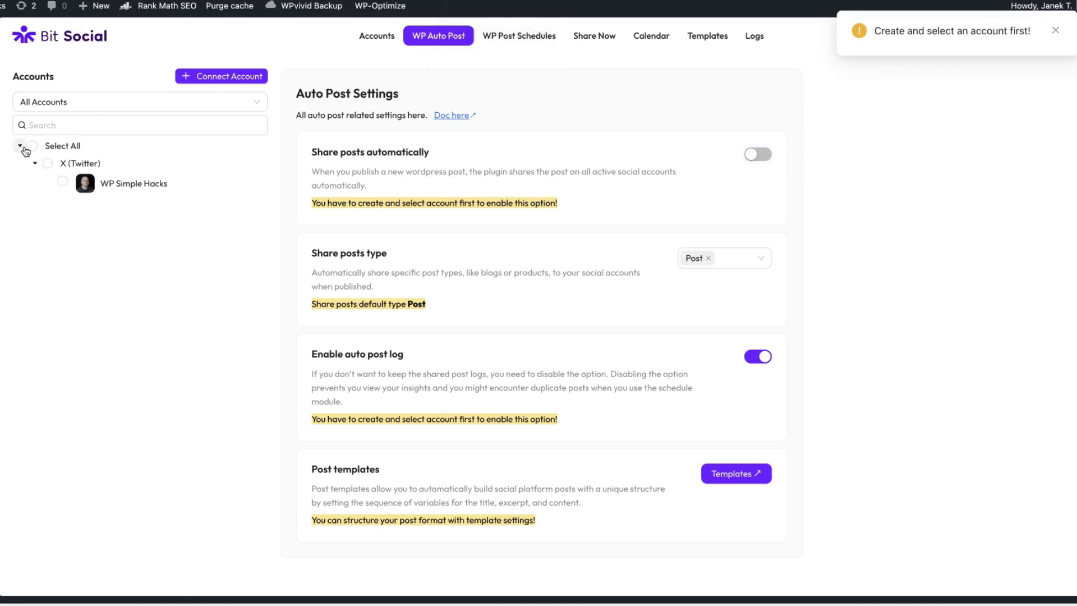
# Step: Select all accounts for auto-posting and turn on automatic post sharing
pyautogui.click(32, 147)
pyautogui.click(757, 154)
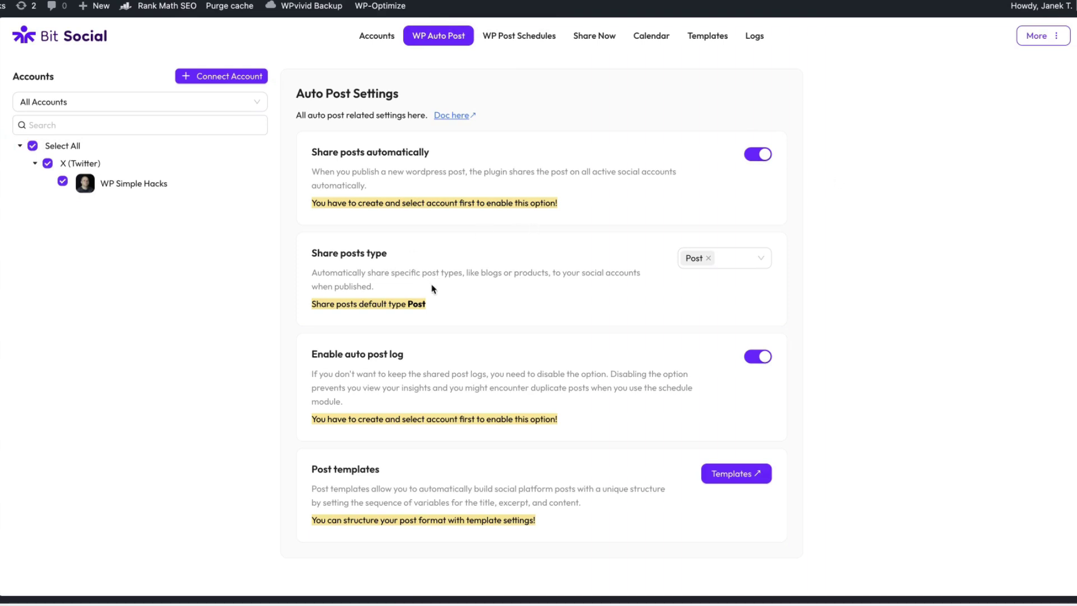
# Step: Check the available post types for sharing and the logs of shared posts, and return to the auto-post settings
pyautogui.click(730, 259)
pyautogui.click(849, 297)
pyautogui.click(755, 37)
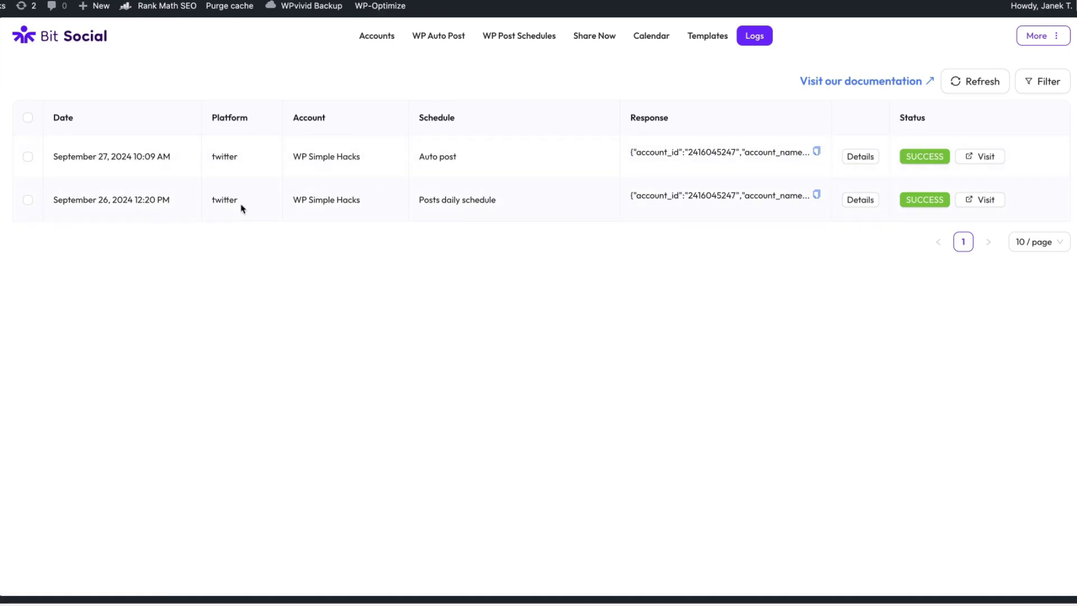
pyautogui.click(413, 35)
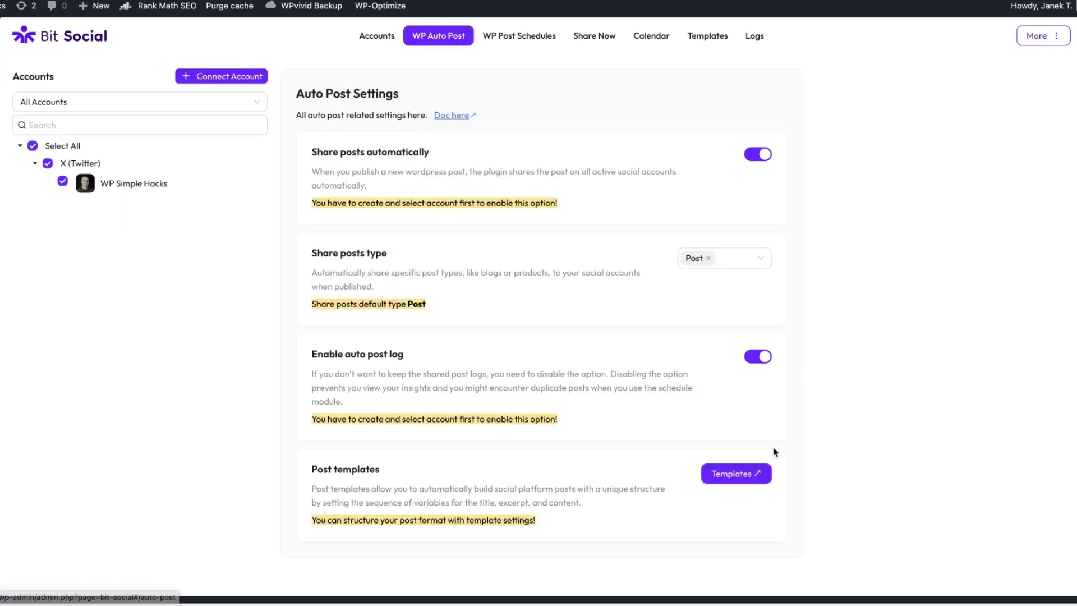
# Step: Open the post templates and examine the LinkedIn template's smart tags, custom message and posting type options
pyautogui.click(739, 473)
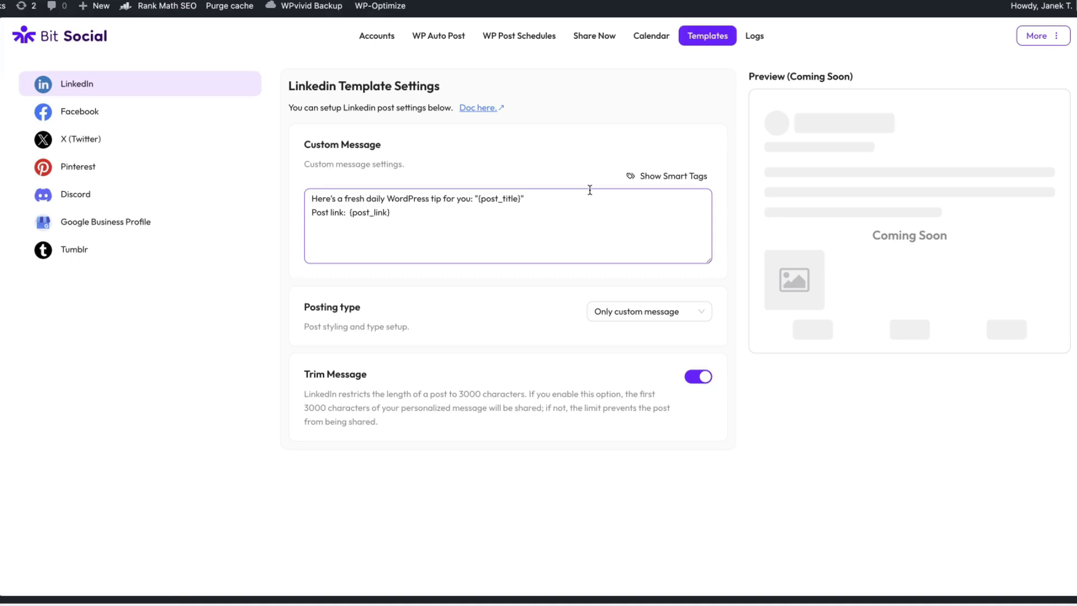
pyautogui.click(671, 176)
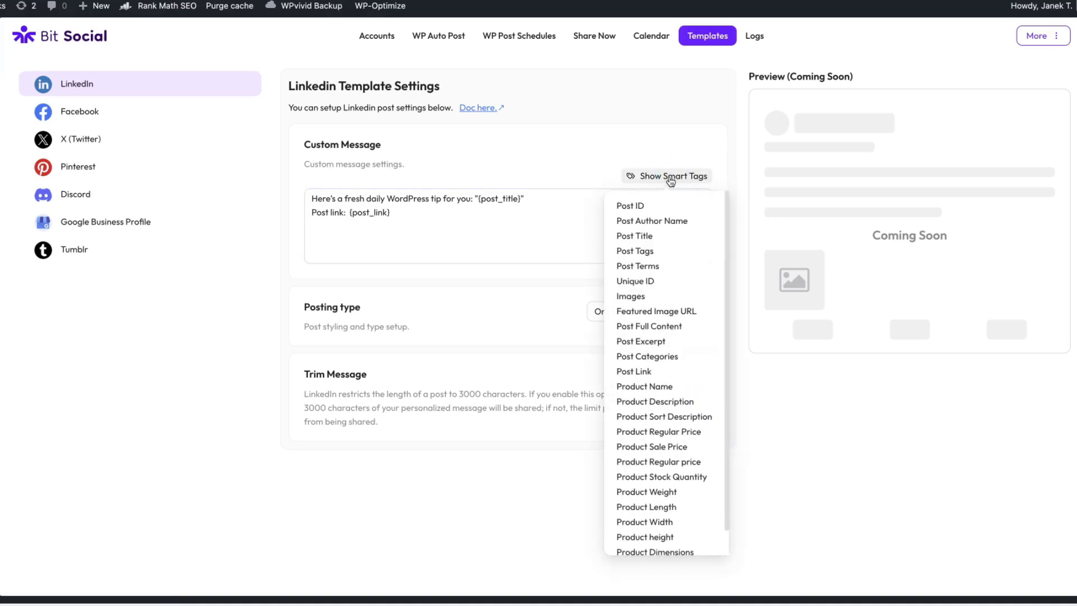
pyautogui.click(353, 198)
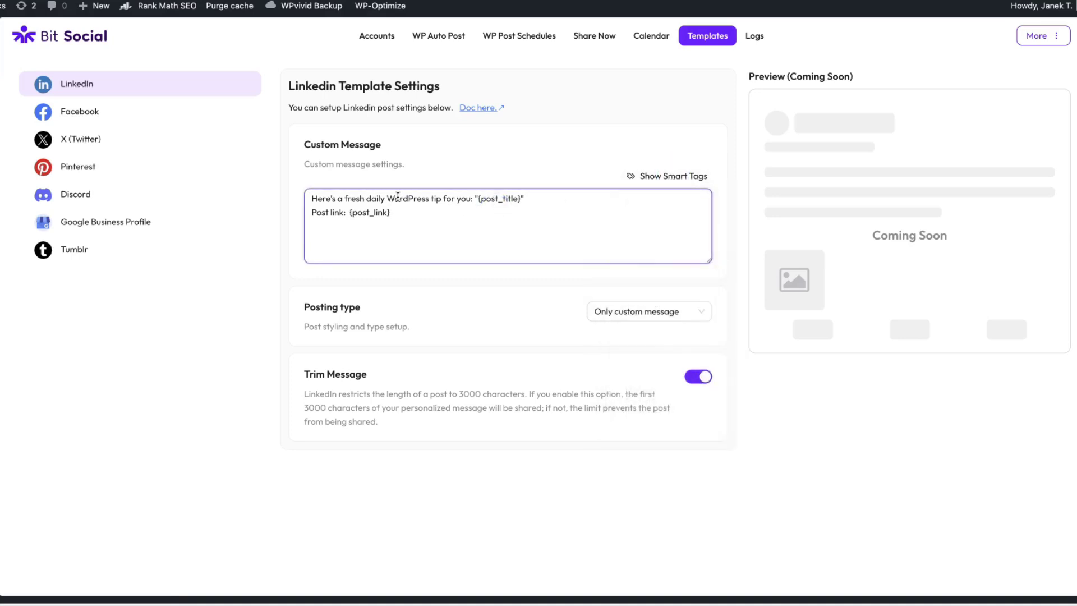
pyautogui.moveTo(476, 194); pyautogui.dragTo(538, 199)
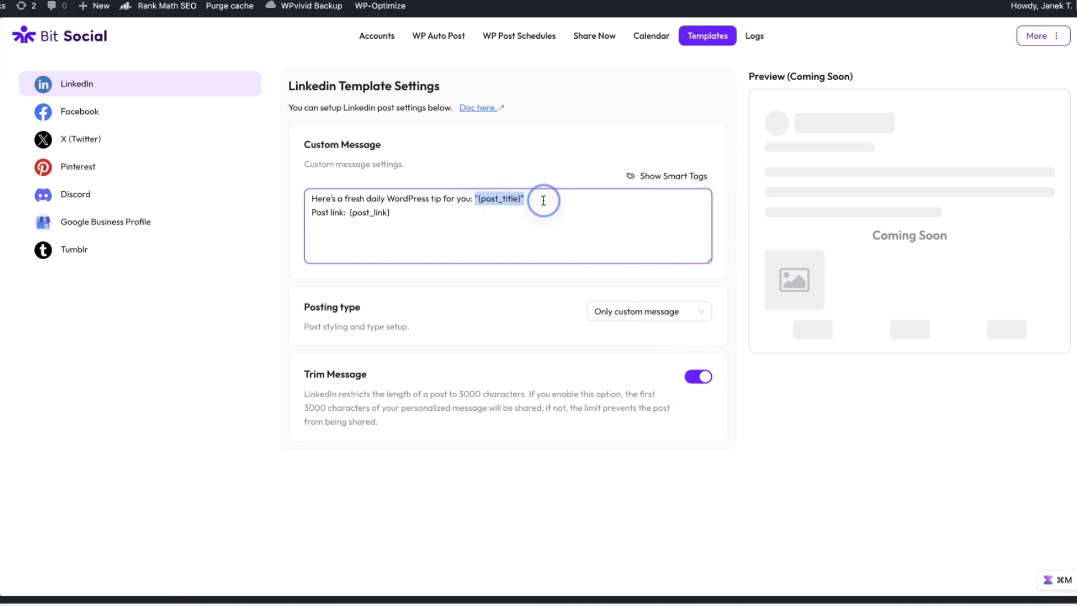
pyautogui.moveTo(411, 207); pyautogui.dragTo(314, 215)
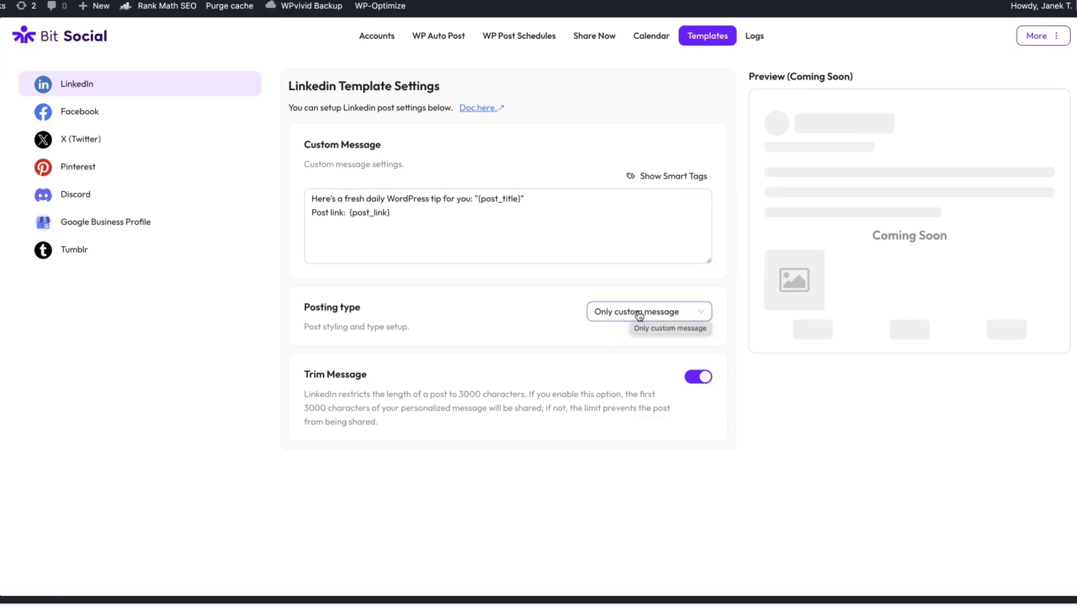
pyautogui.click(636, 314)
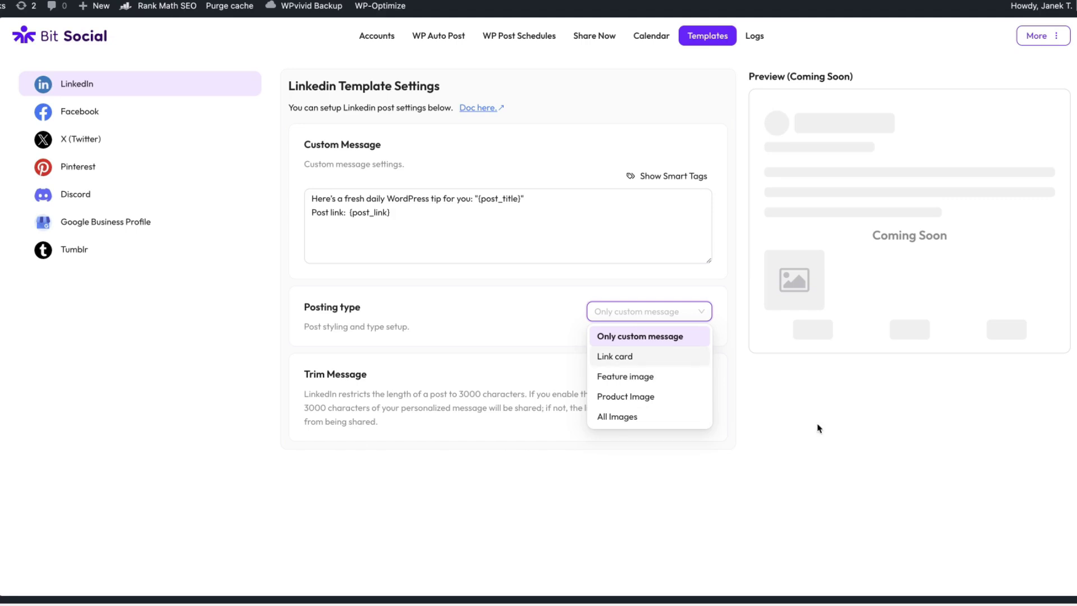
pyautogui.click(650, 310)
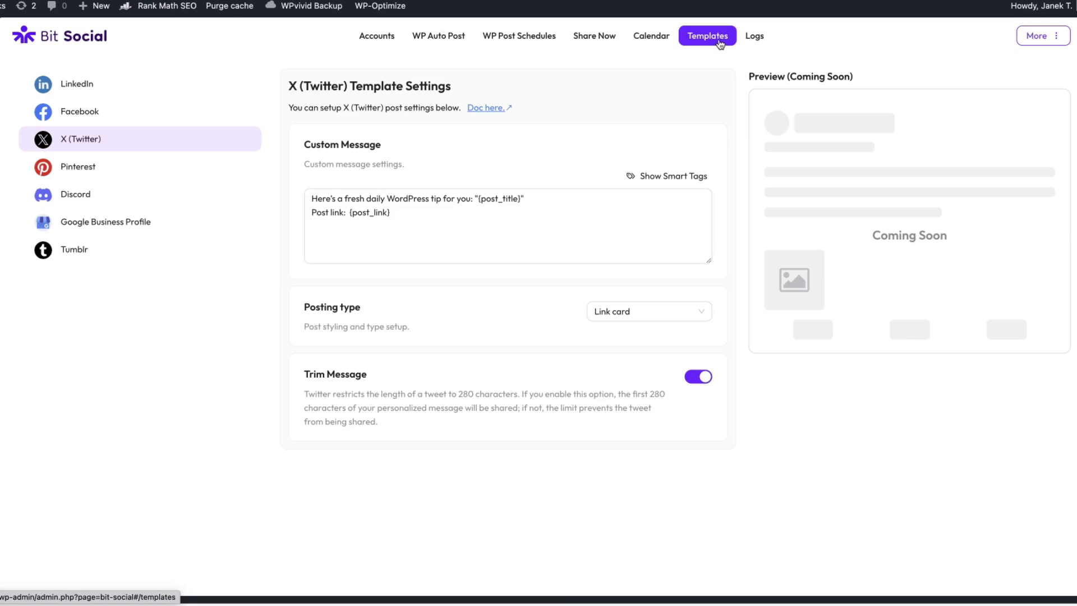
# Step: Start a new WP post schedule and name it "Test schedule"
pyautogui.click(518, 44)
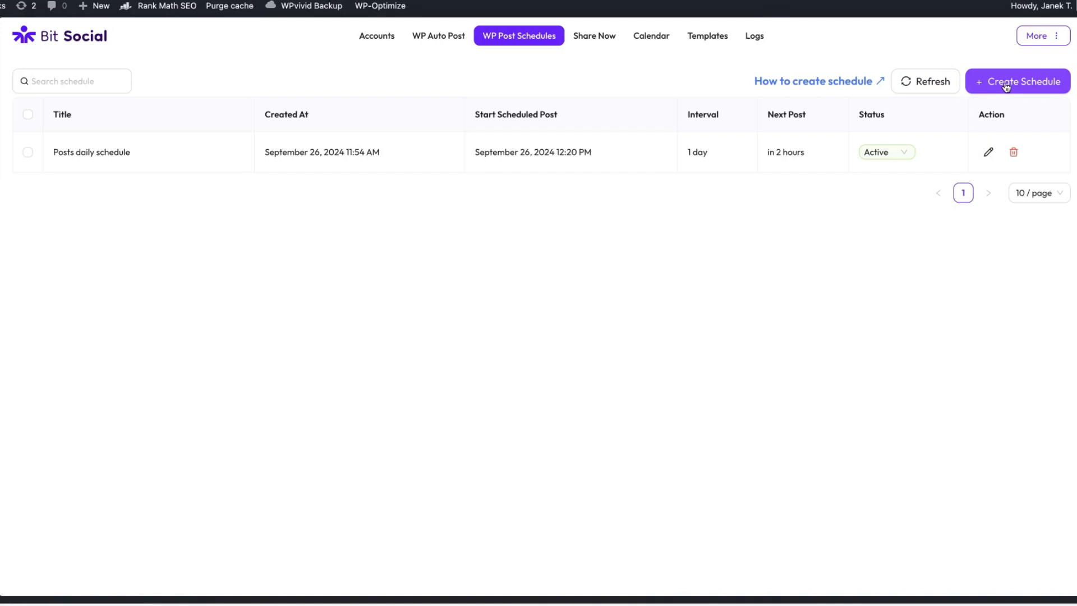
pyautogui.click(977, 91)
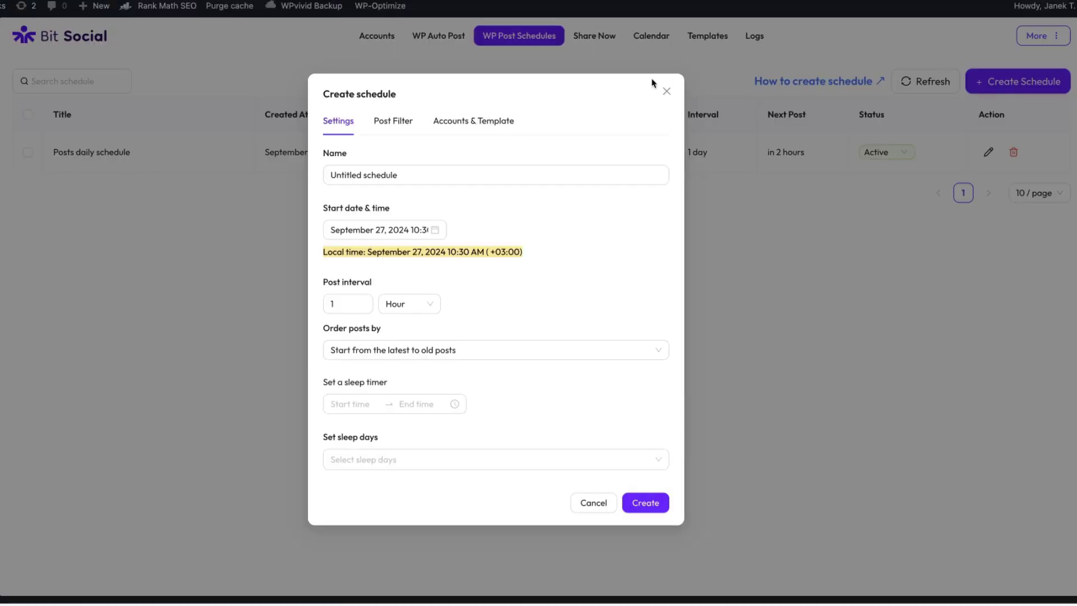
pyautogui.click(410, 174)
pyautogui.moveTo(409, 175); pyautogui.dragTo(274, 176)
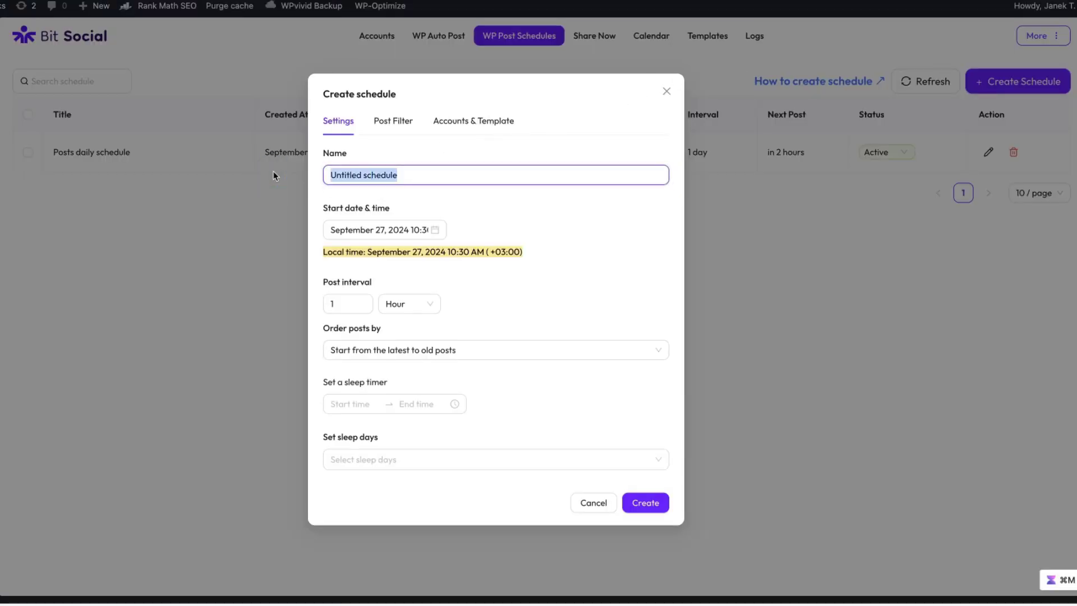
pyautogui.write('Test schedule')
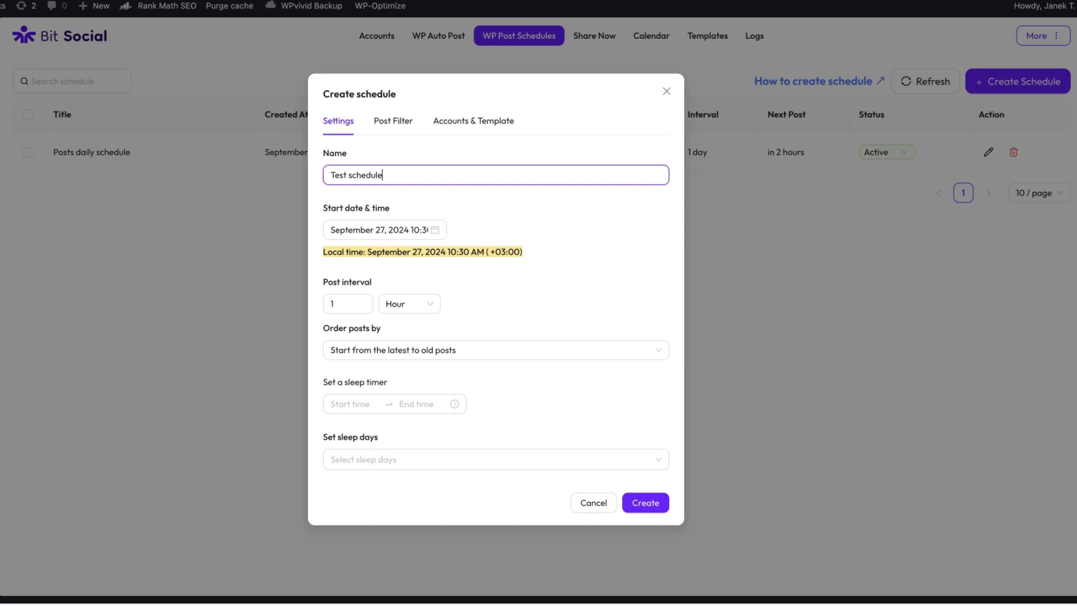
# Step: Set the schedule's start date and time to September 28, 2024, 11:45 AM
pyautogui.click(435, 229)
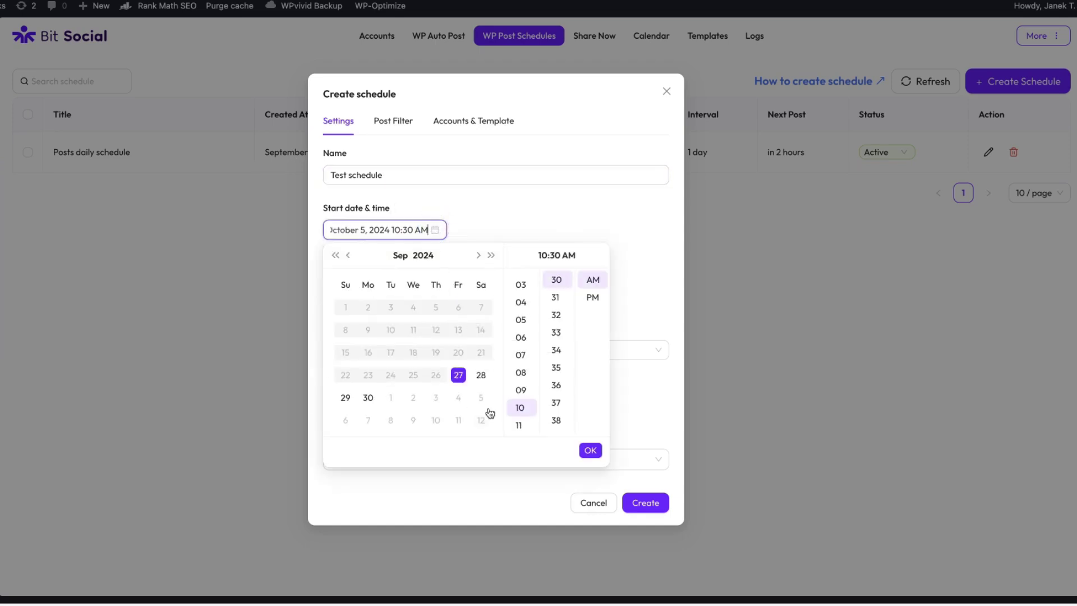
pyautogui.click(481, 375)
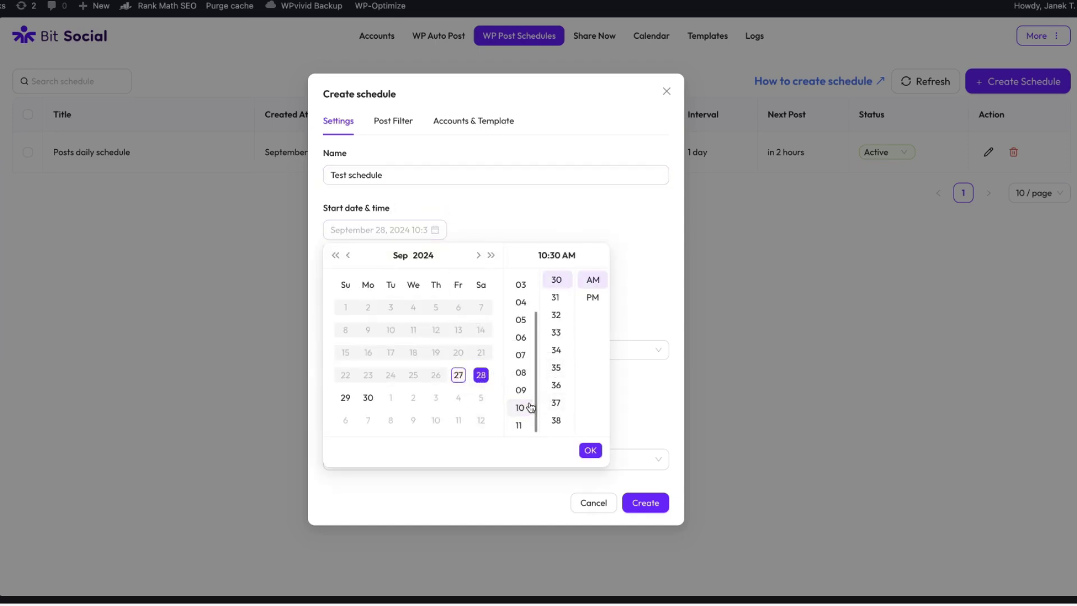
pyautogui.click(515, 428)
pyautogui.scroll(-2, 557, 404)
pyautogui.click(557, 367)
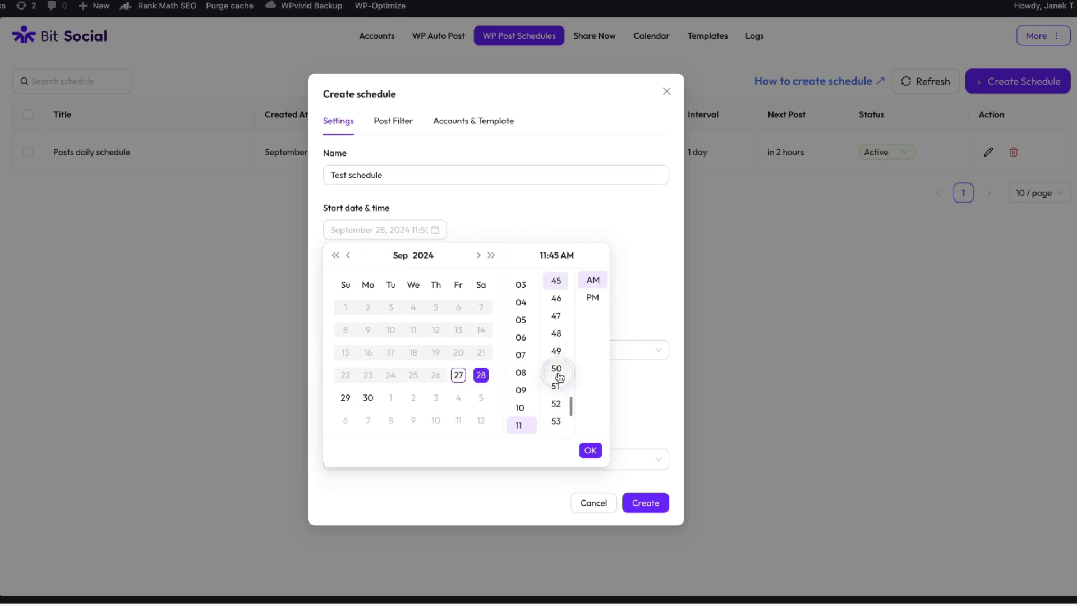
pyautogui.click(593, 298)
pyautogui.click(621, 317)
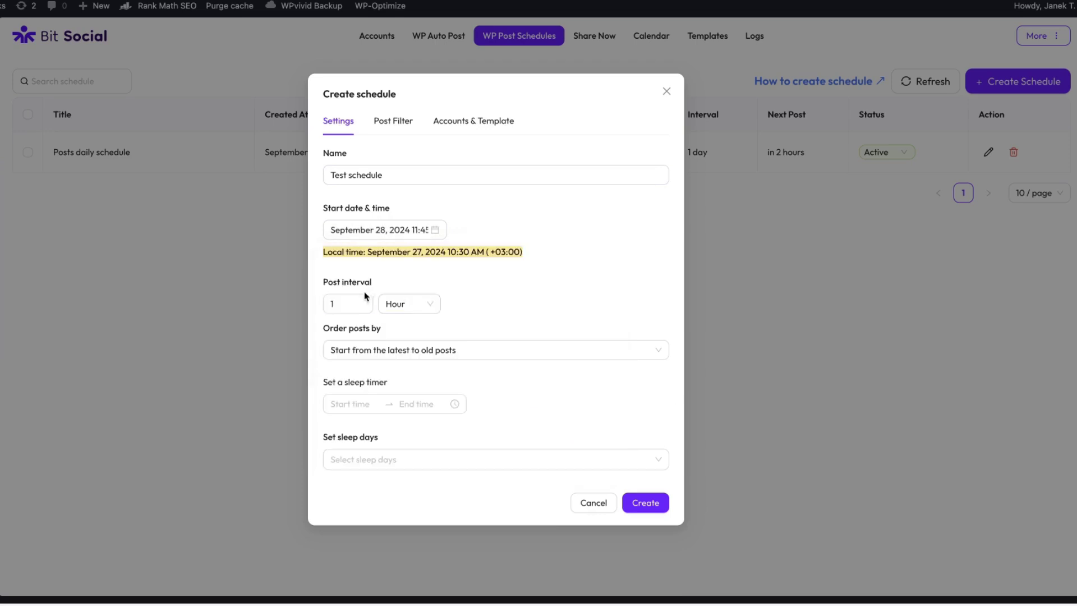
# Step: Set the post interval to 1 week and check the other available interval units
pyautogui.click(432, 303)
pyautogui.click(415, 362)
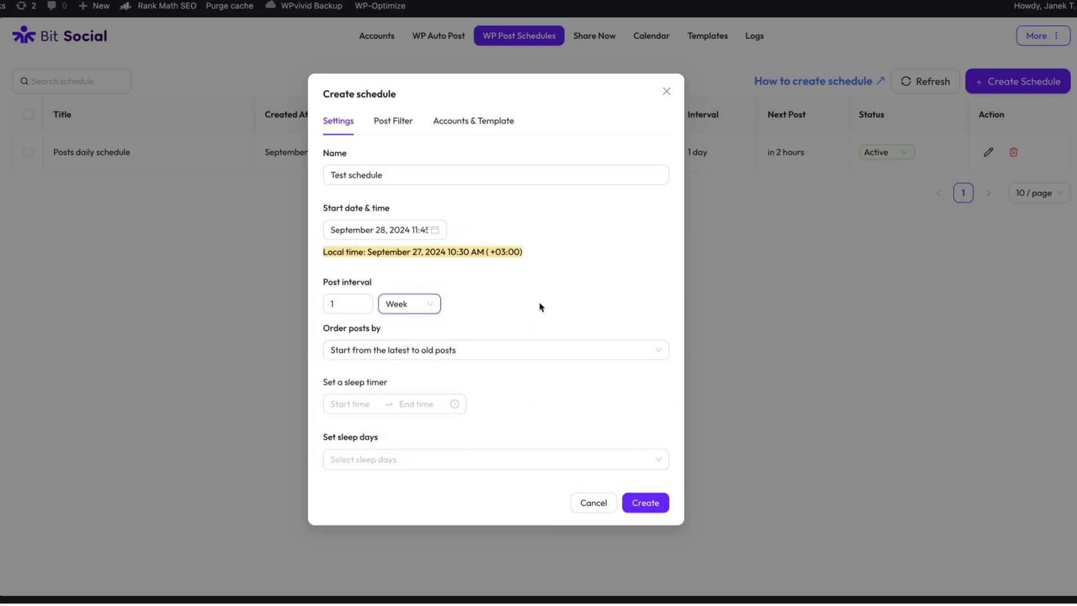
pyautogui.click(418, 306)
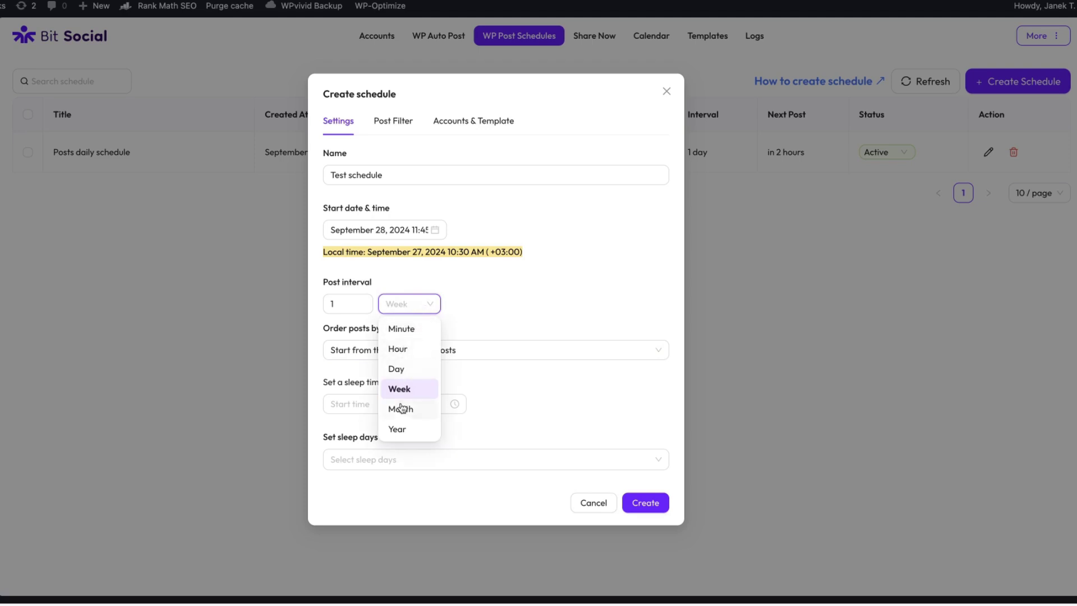
pyautogui.click(440, 312)
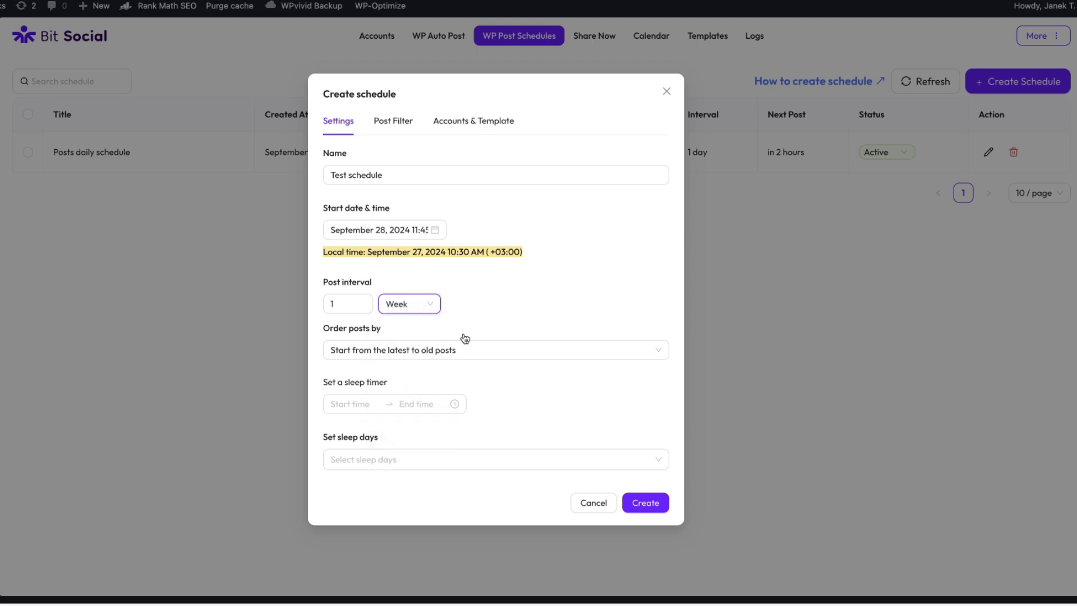
pyautogui.click(498, 297)
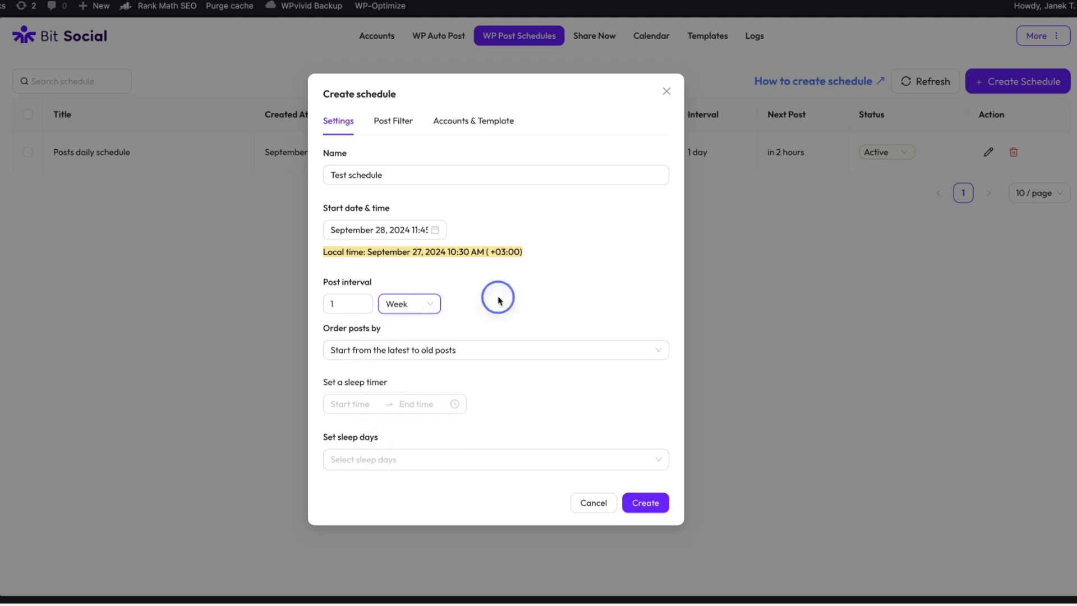
# Step: Order the scheduled posts "Randomly without duplicates" and check the available sleep days without selecting any
pyautogui.click(433, 352)
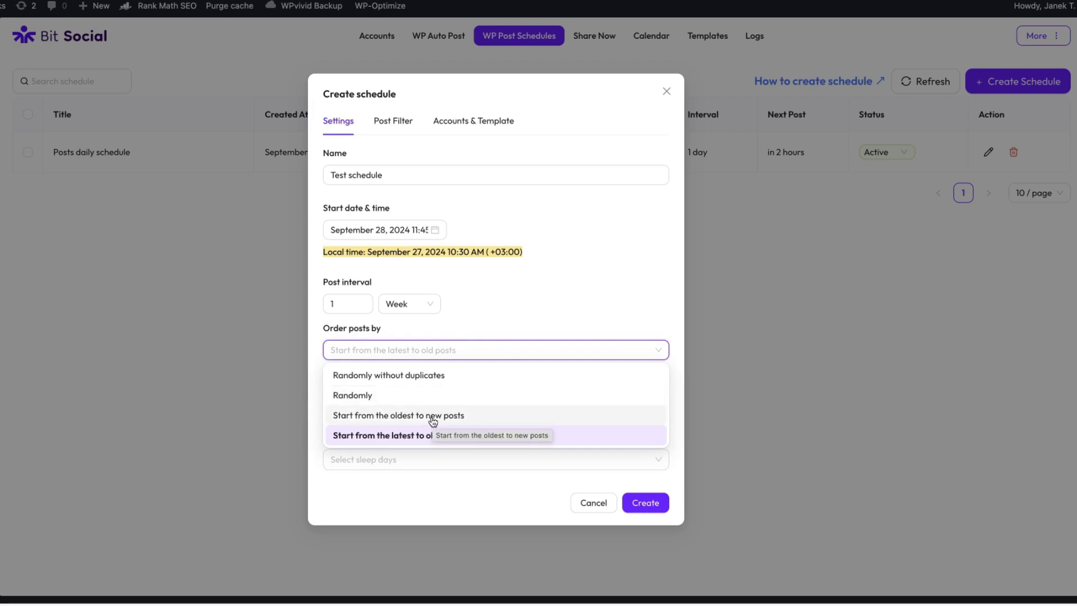
pyautogui.click(387, 377)
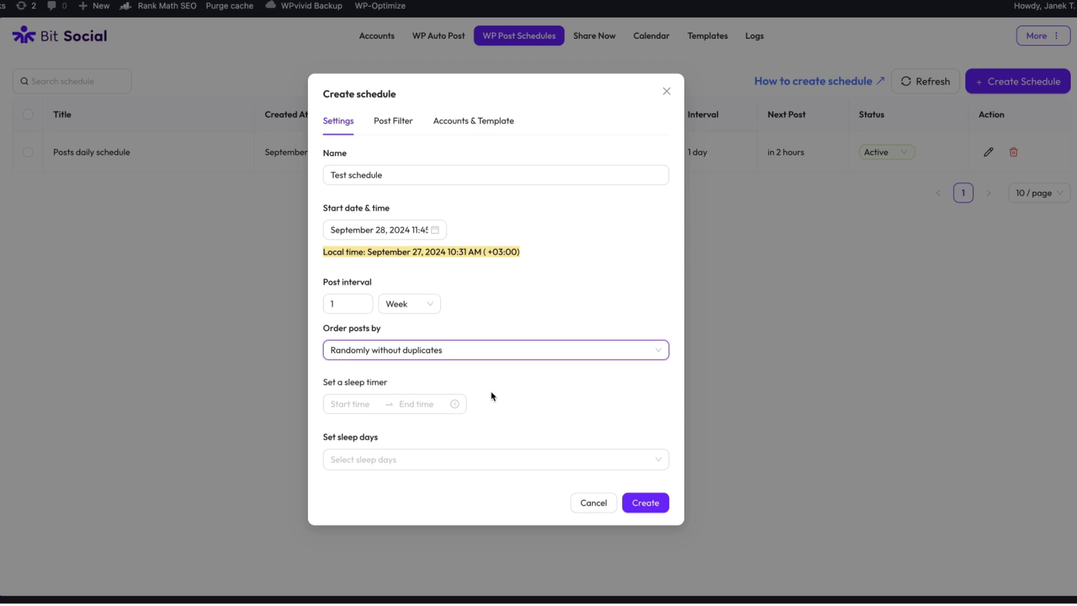
pyautogui.click(381, 459)
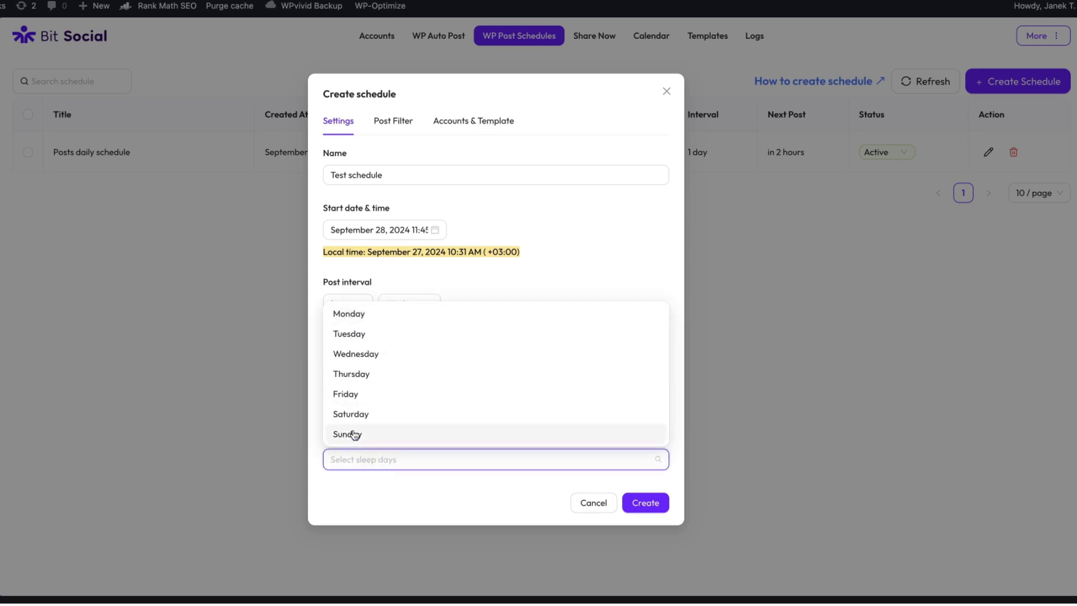
pyautogui.click(376, 487)
# Step: Check the published time and post type filters, and filter the scheduled posts by the "Useful Woocommerce plugins" category
pyautogui.click(391, 124)
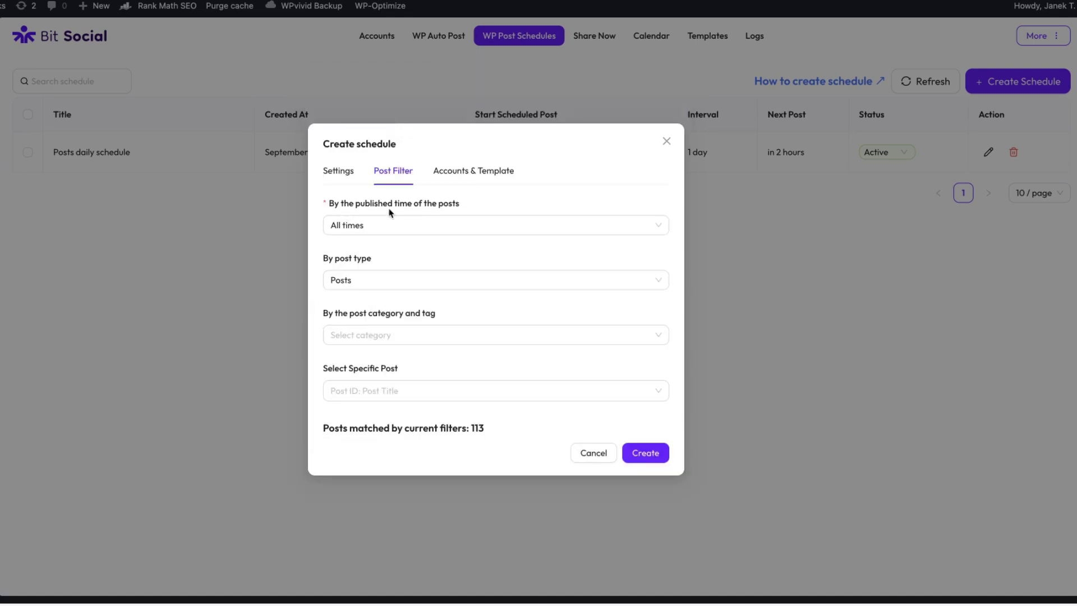
pyautogui.click(406, 224)
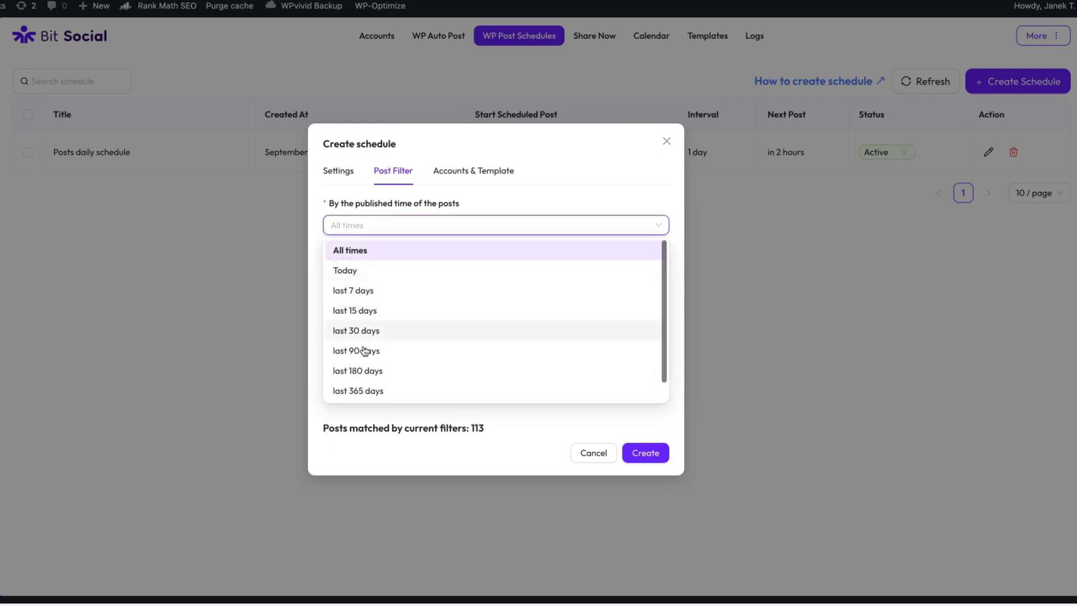
pyautogui.click(544, 205)
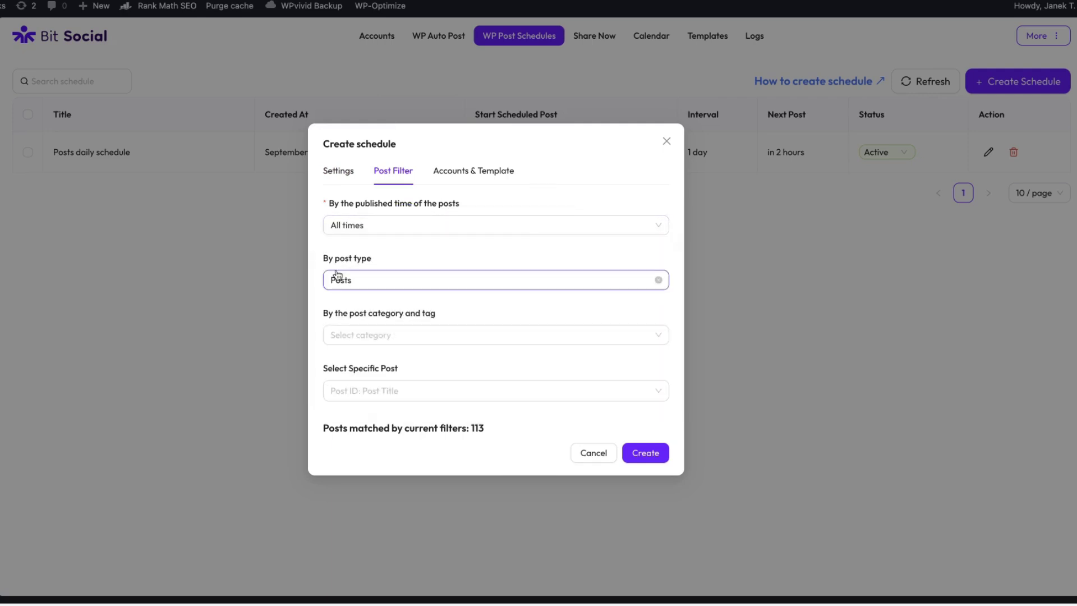
pyautogui.click(383, 284)
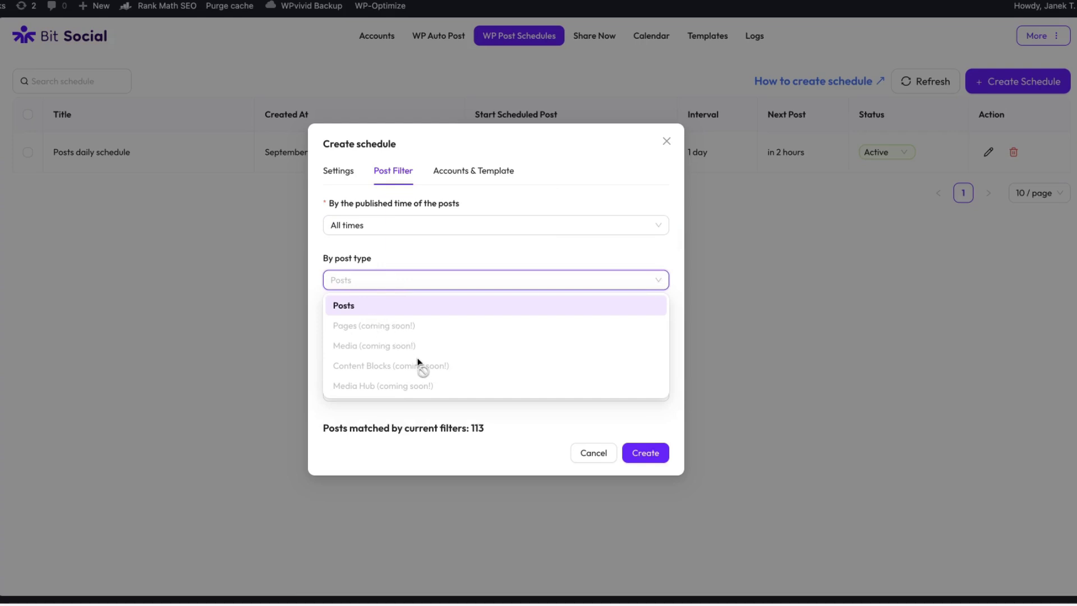
pyautogui.click(470, 256)
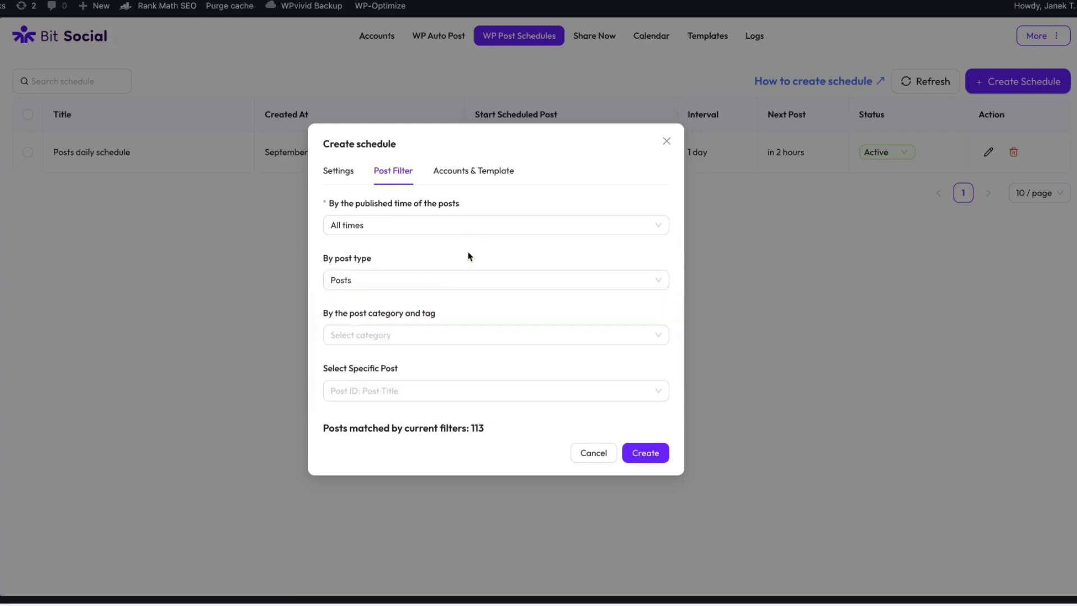
pyautogui.click(386, 338)
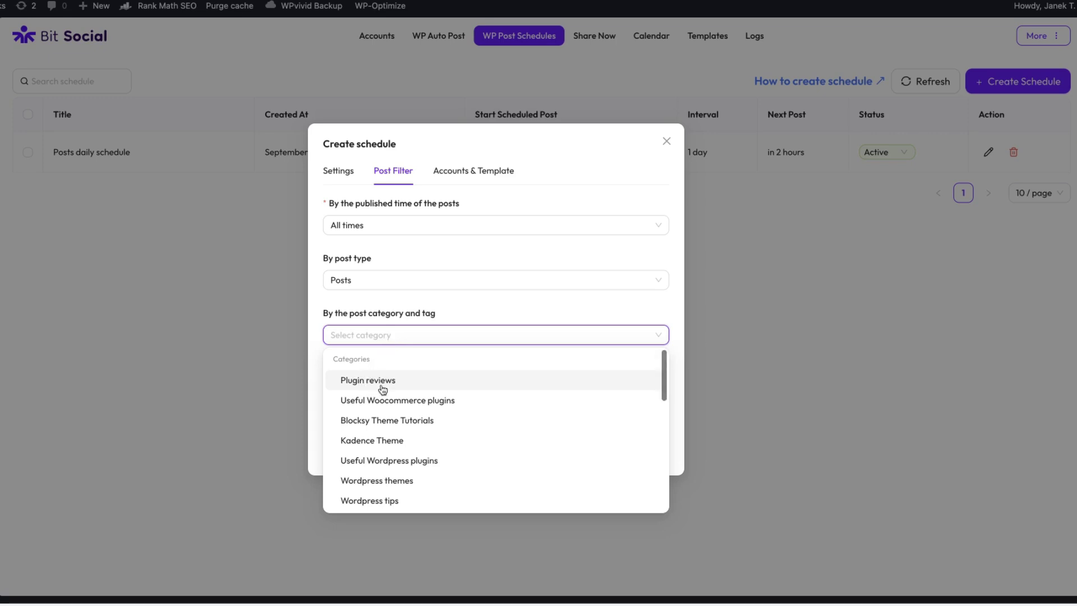
pyautogui.click(359, 399)
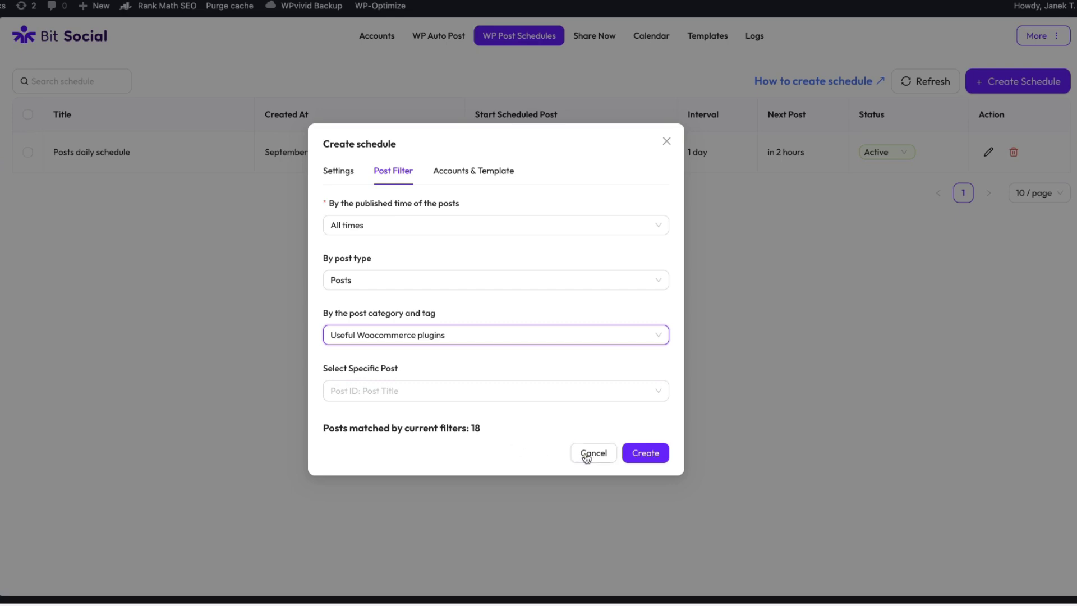
# Step: Select all accounts for the schedule, review the X (Twitter) post message, and create the schedule
pyautogui.click(466, 172)
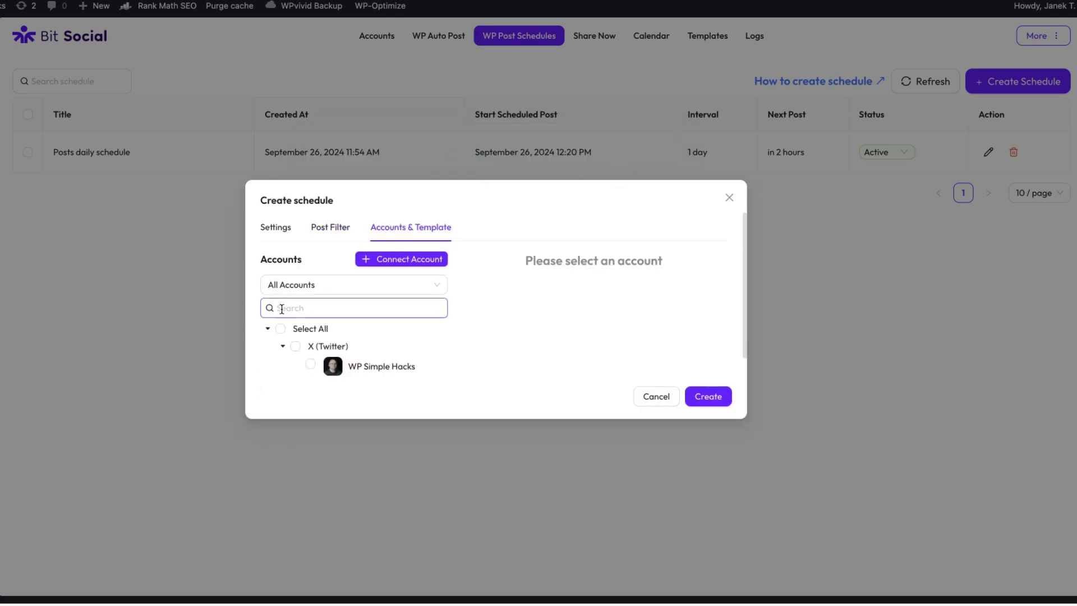
pyautogui.click(280, 329)
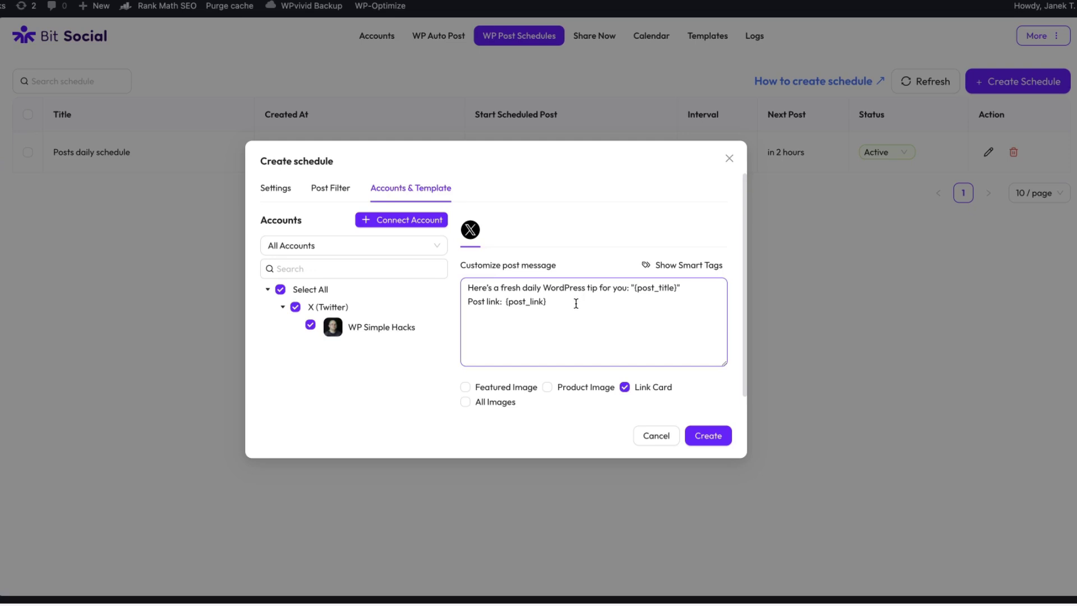
pyautogui.moveTo(577, 302); pyautogui.dragTo(456, 284)
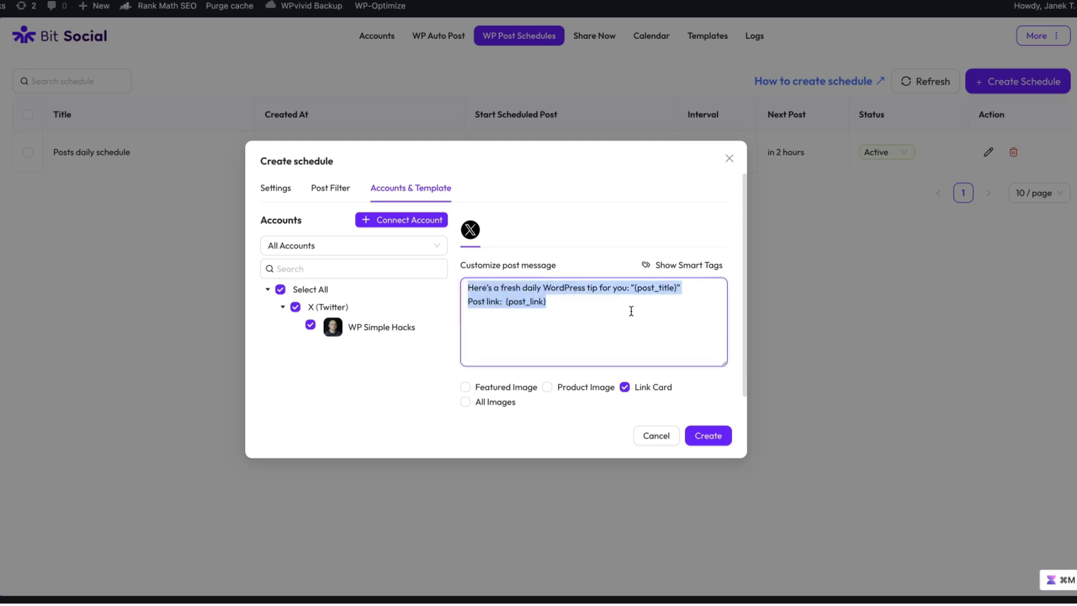
pyautogui.click(609, 309)
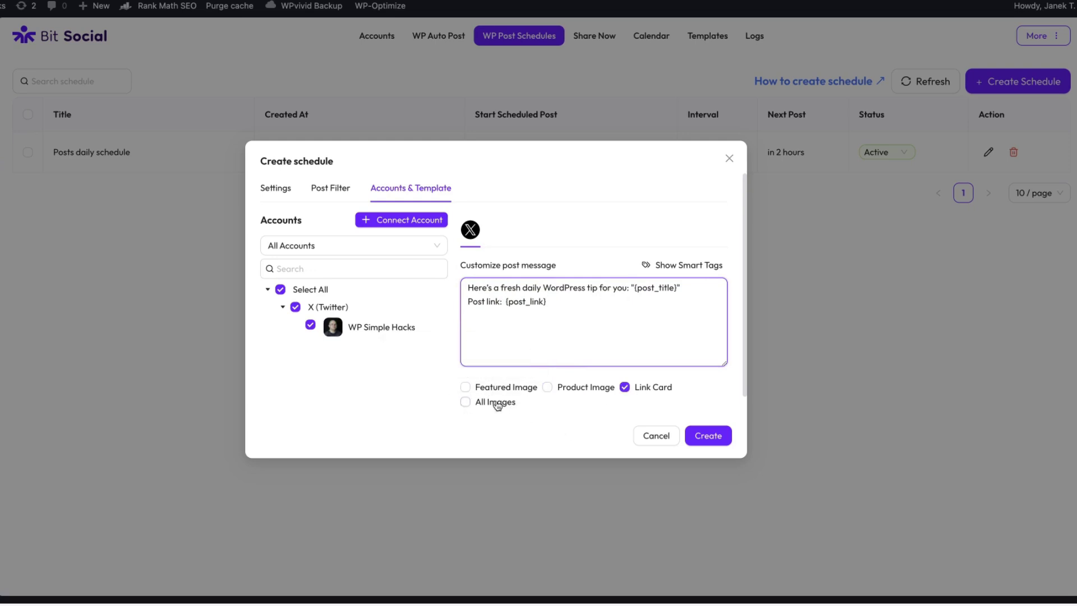
pyautogui.click(708, 436)
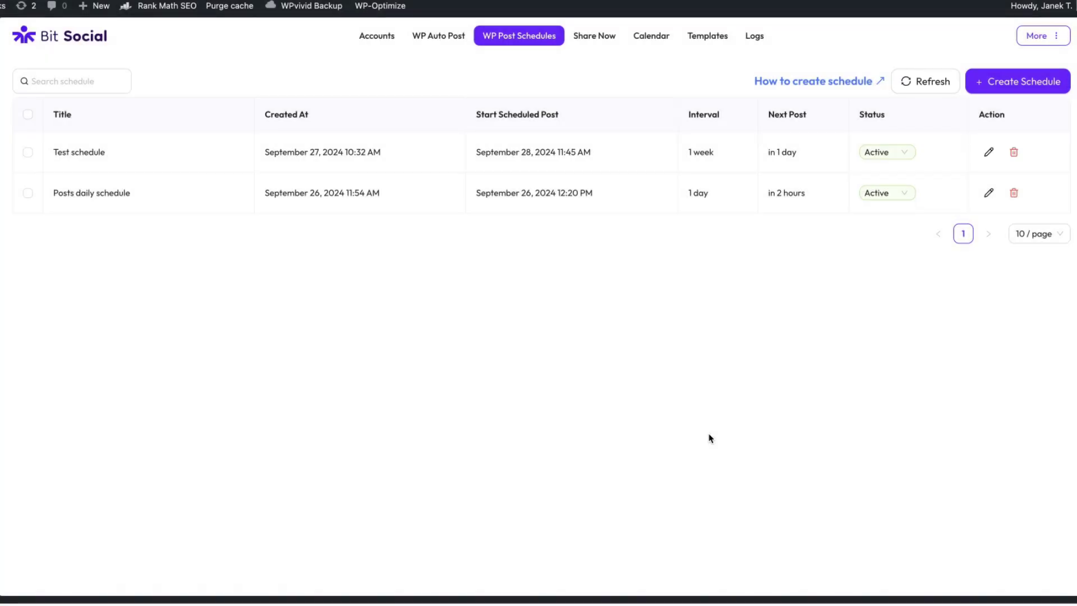
# Step: Open the calendar to check the planned schedules by date
pyautogui.click(650, 38)
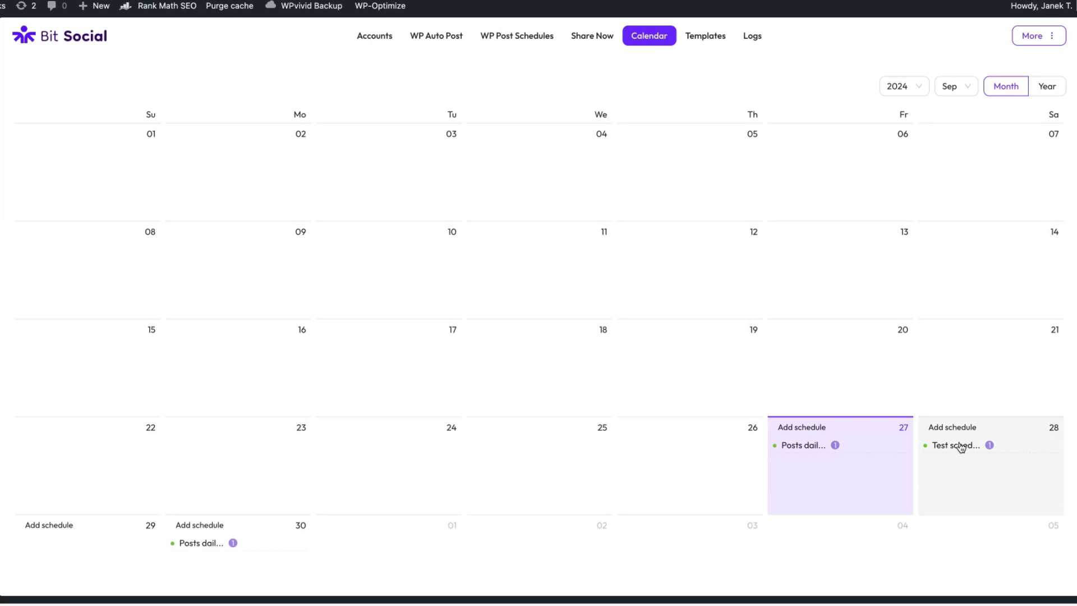
# Step: Show October 2024 in the calendar to check its planned schedules, and open the list of WP post schedules
pyautogui.click(955, 88)
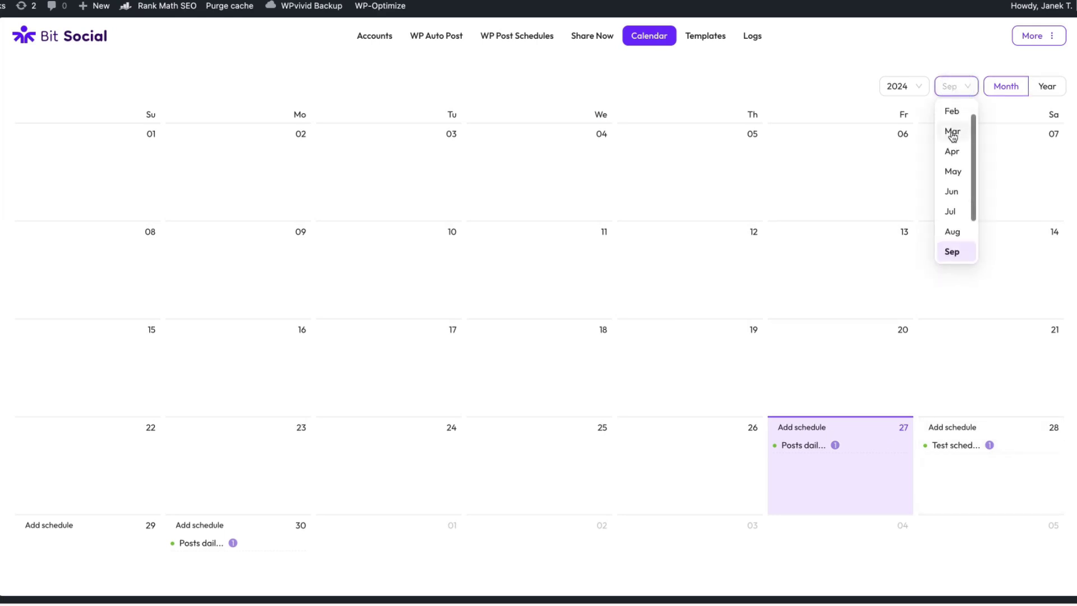
pyautogui.scroll(-1, 955, 185)
pyautogui.click(953, 255)
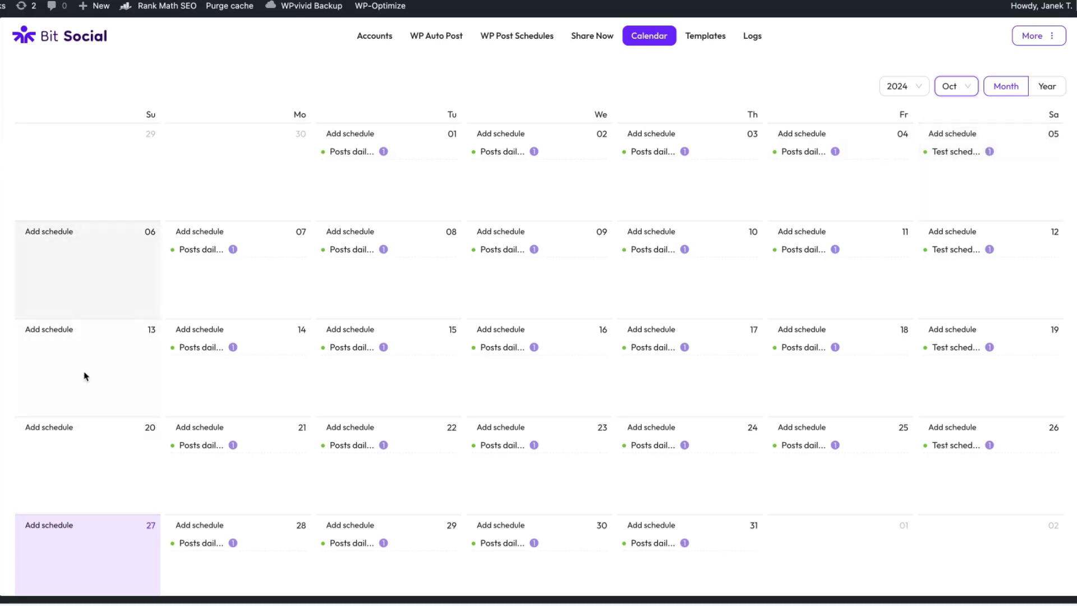
pyautogui.click(530, 37)
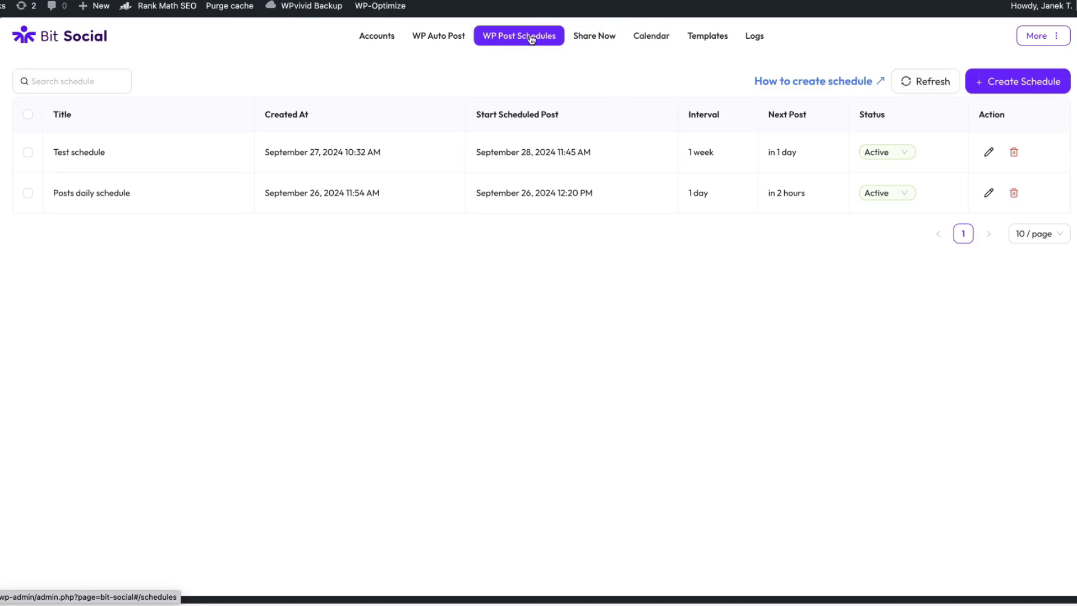
# Step: Start a new Share Now post for all connected accounts and name it "Tetsing the post"
pyautogui.click(593, 36)
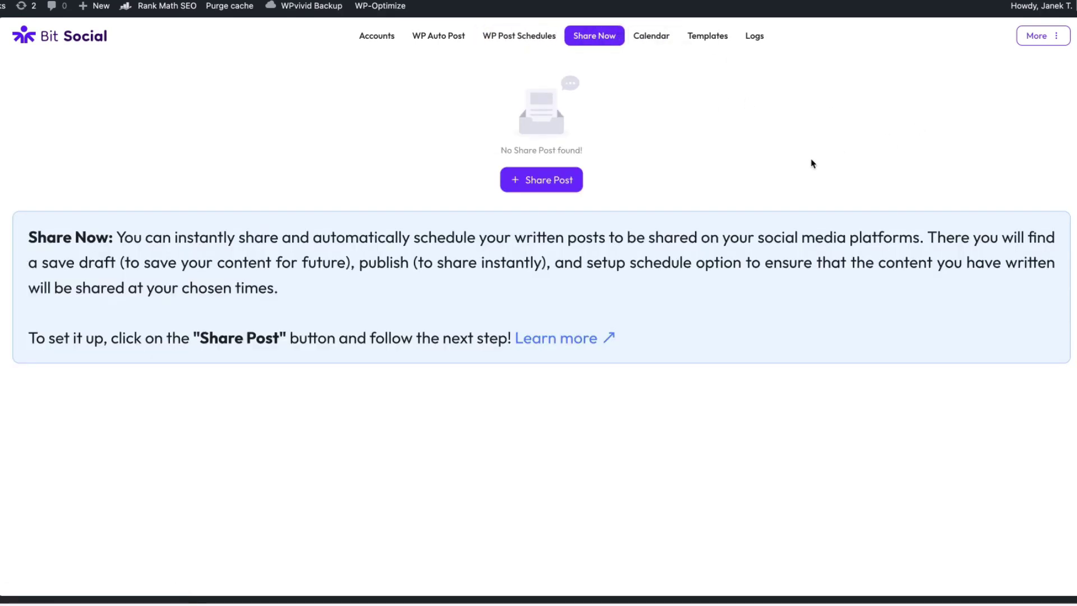
pyautogui.click(549, 180)
pyautogui.click(112, 122)
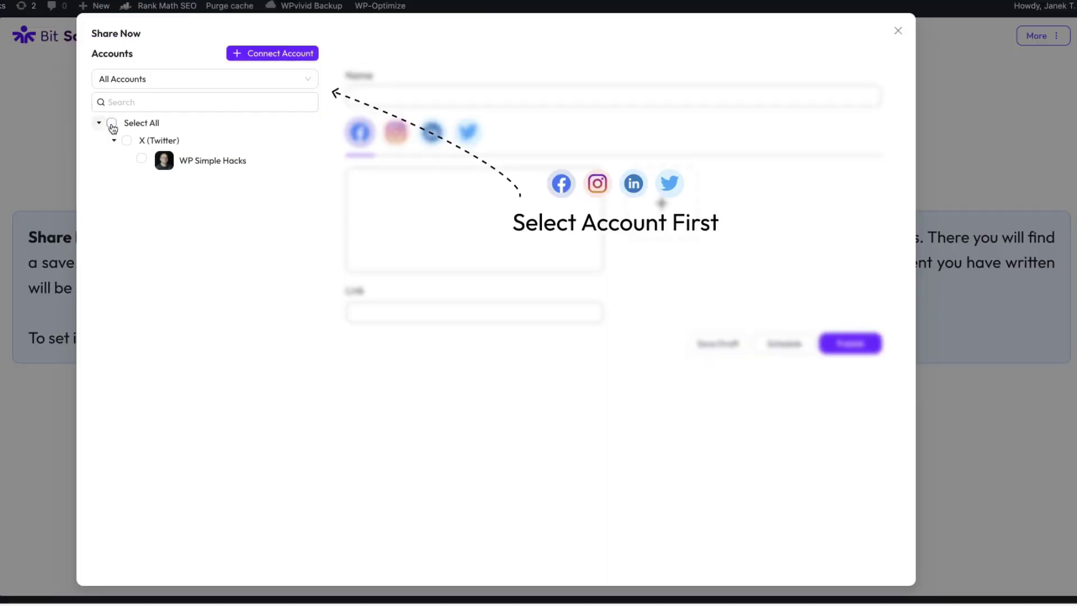
pyautogui.click(365, 75)
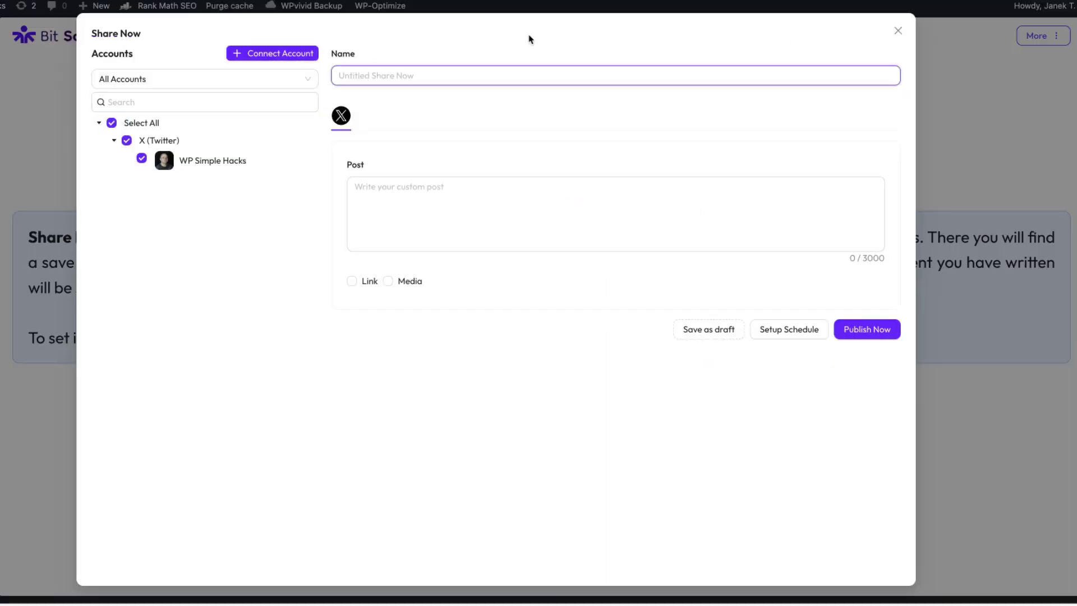
pyautogui.write('Tetsing the post')
# Step: Write "This is the test post" as the post text, try the link and media options, and close the form without publishing
pyautogui.click(443, 185)
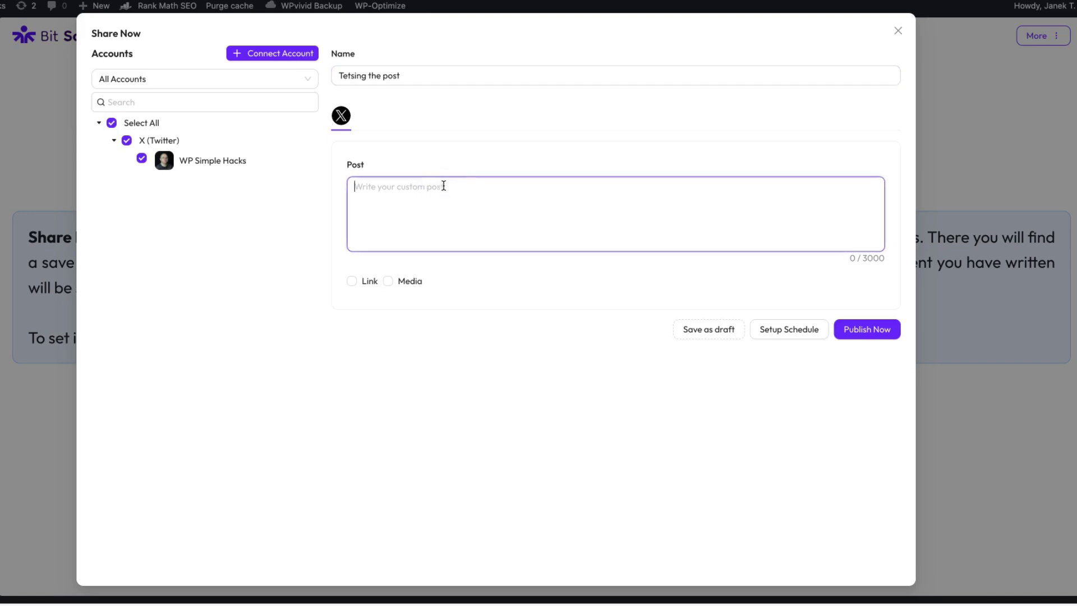
pyautogui.write('This is the test post')
pyautogui.click(353, 281)
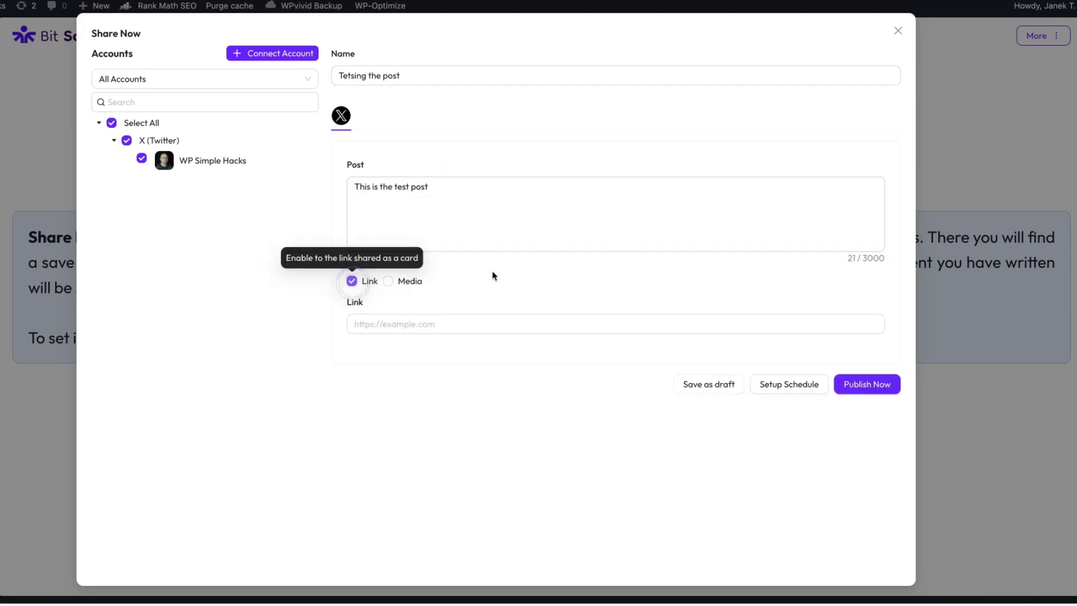
pyautogui.click(388, 281)
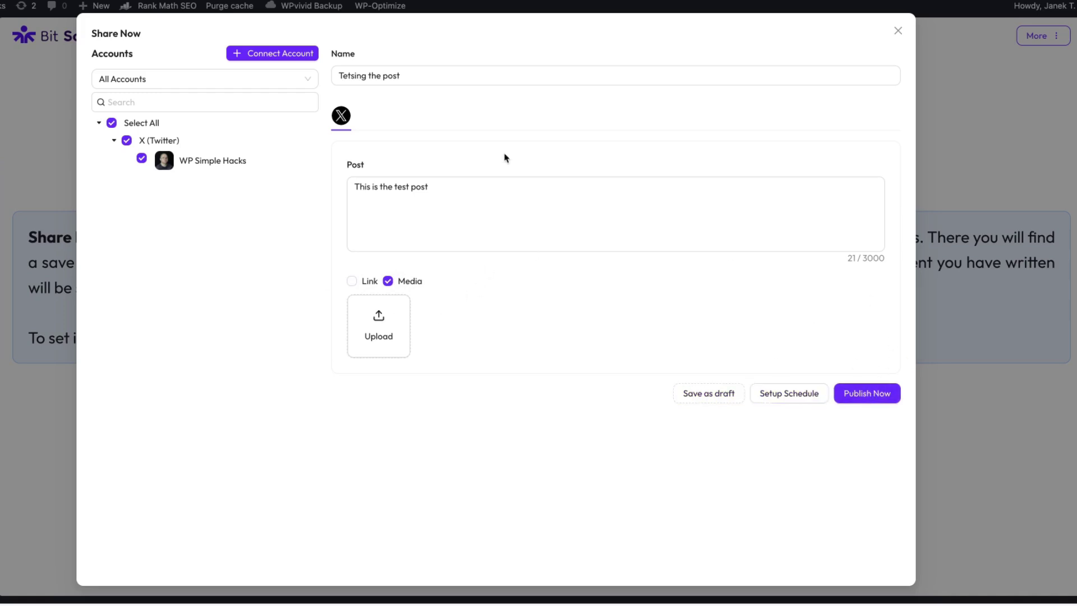
pyautogui.click(897, 30)
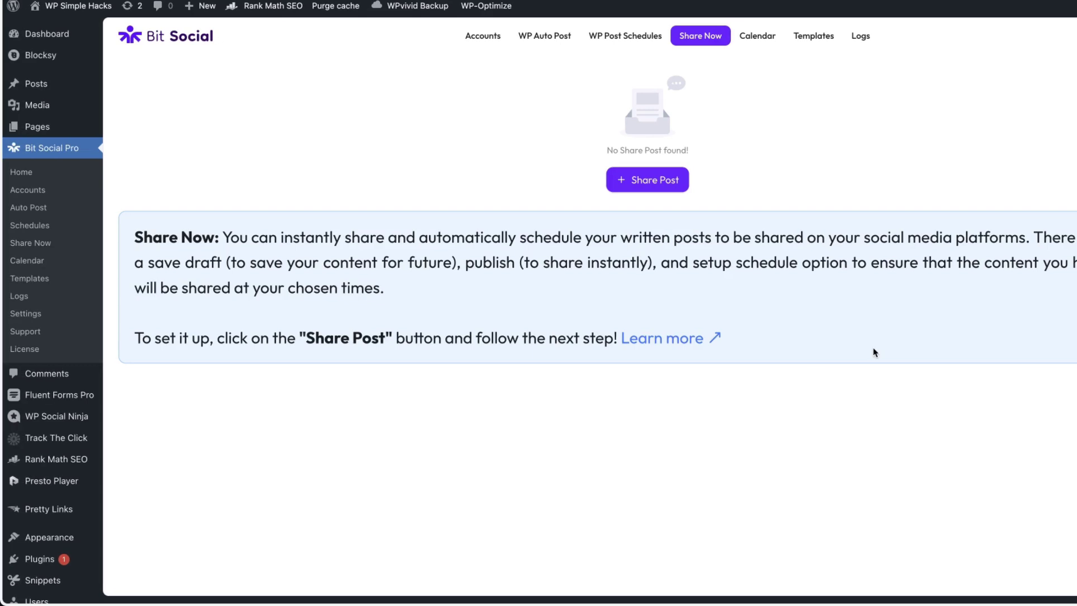
# Step: Open the WordPress editor for adding a new post
pyautogui.moveTo(67, 85)
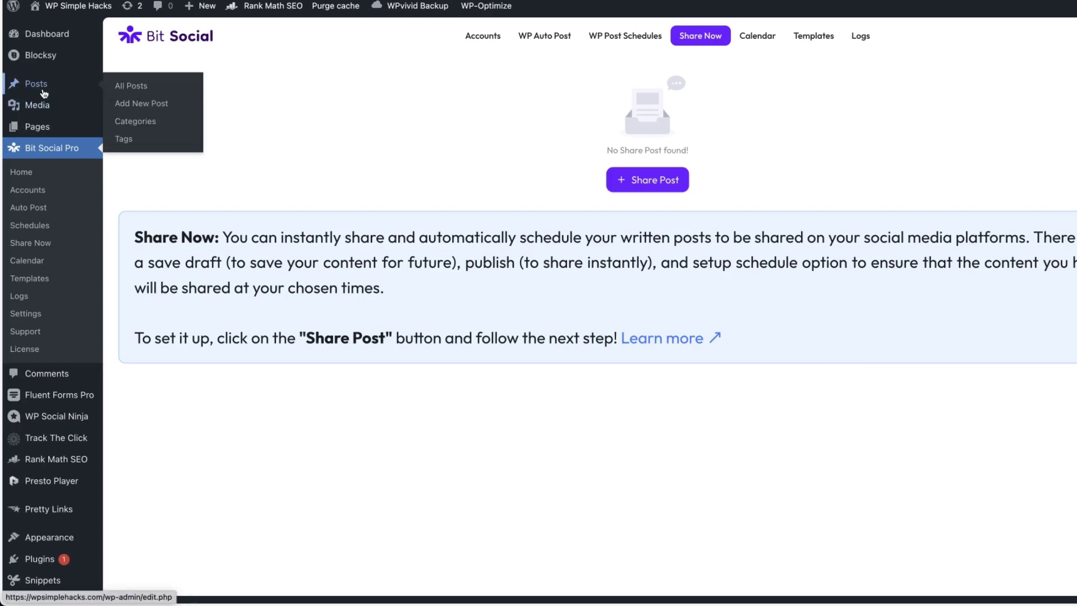
pyautogui.click(144, 109)
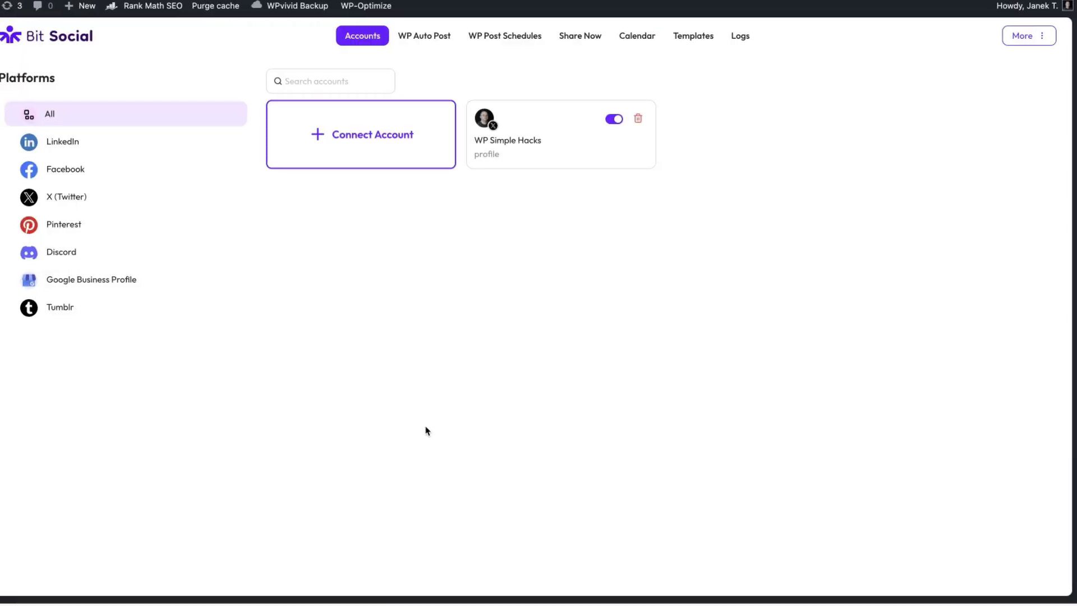
# Step: Open the Bit Social settings
pyautogui.click(31, 315)
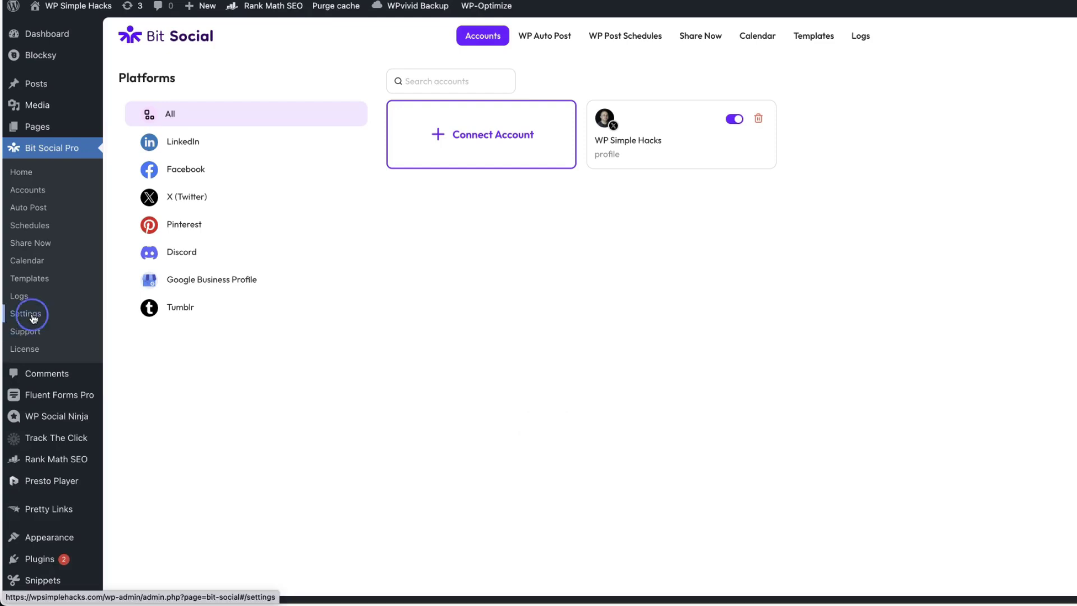